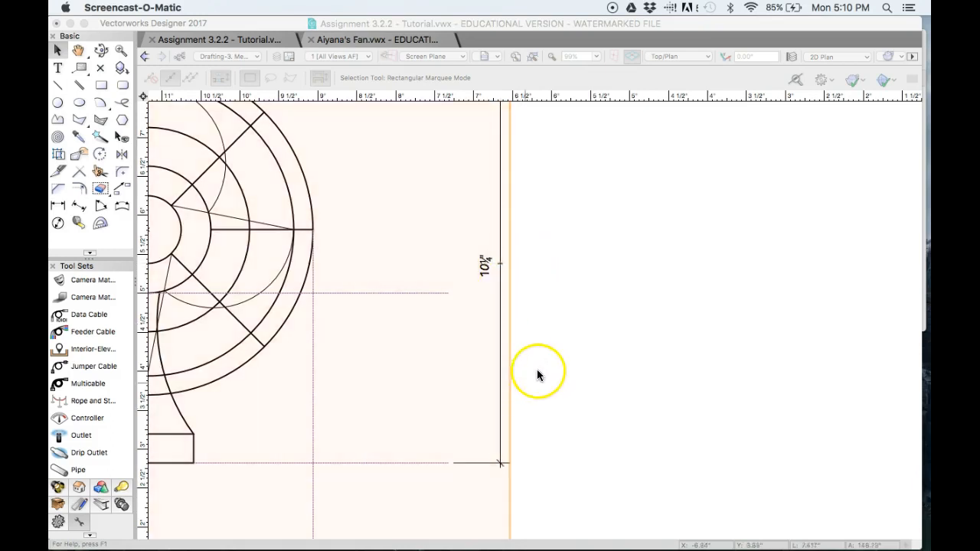
# Step: Examine the overall height dimension beside the fan's front view, including its text and its place in the drawing
pyautogui.scroll(-2, 540, 373)
pyautogui.scroll(3, 501, 303)
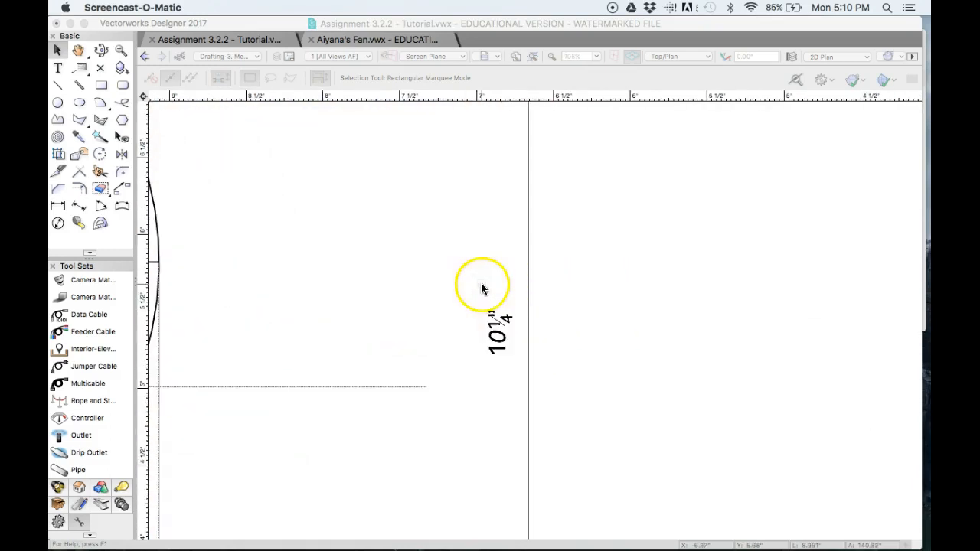
pyautogui.click(504, 332)
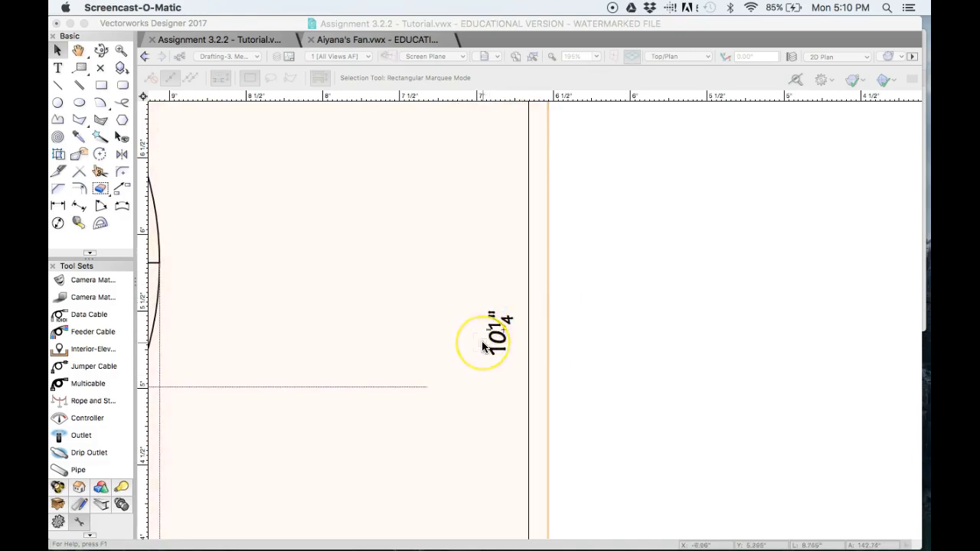
pyautogui.scroll(-4, 483, 347)
pyautogui.scroll(-2, 575, 274)
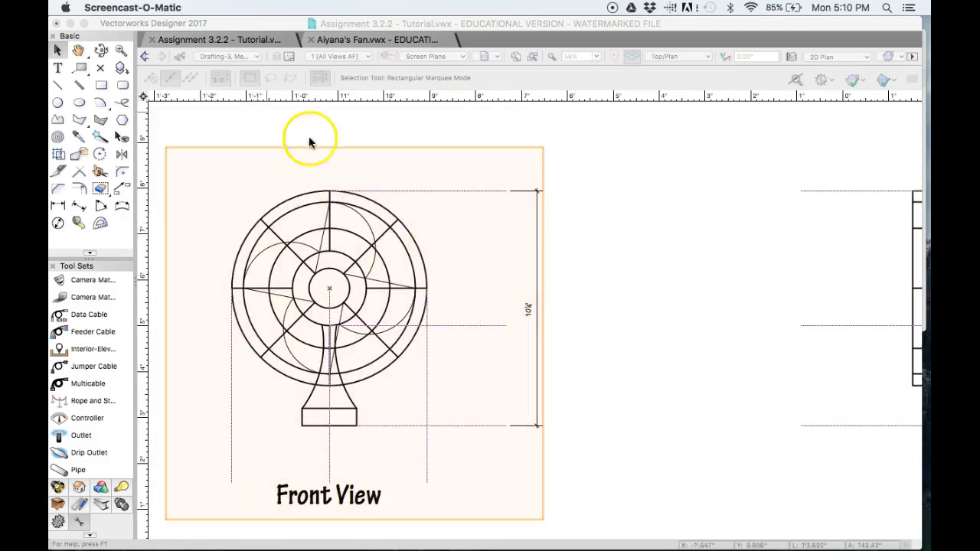
pyautogui.click(429, 247)
pyautogui.click(494, 246)
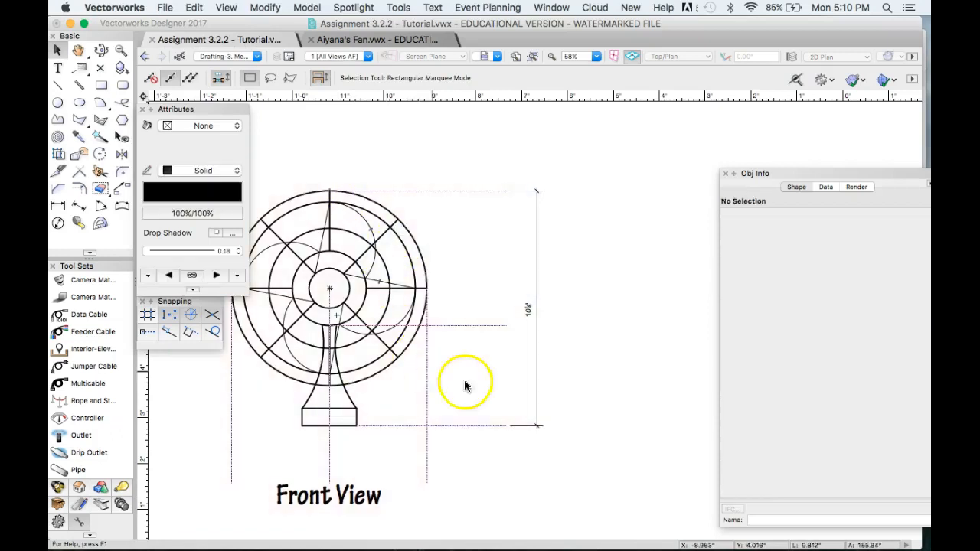
pyautogui.scroll(-3, 536, 287)
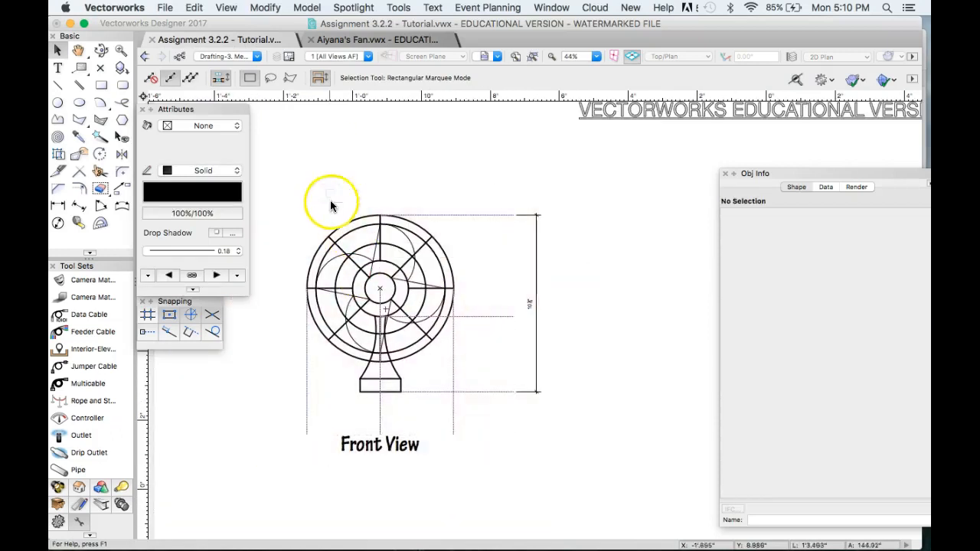
# Step: Open the dimension settings in the document preferences and review the available dimension standards
pyautogui.click(162, 7)
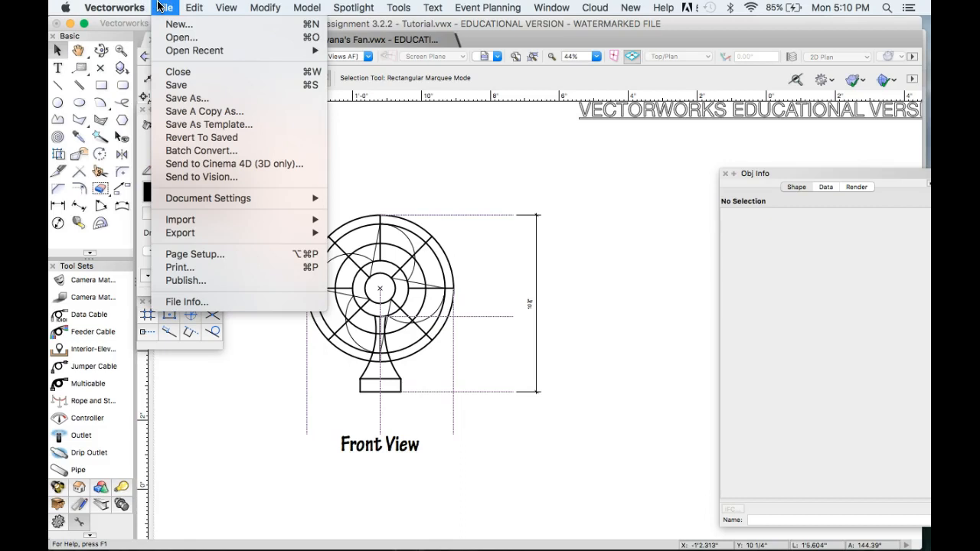
pyautogui.moveTo(229, 200)
pyautogui.click(309, 205)
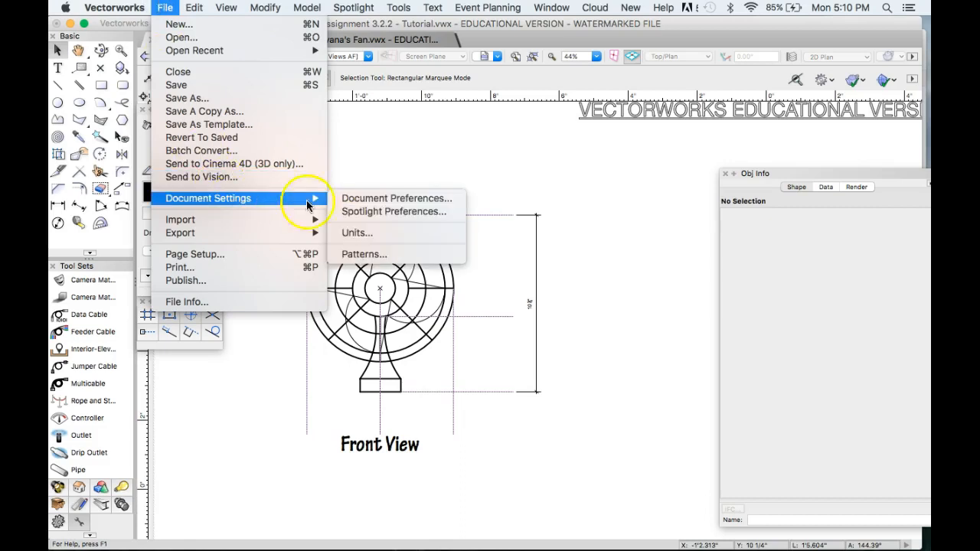
pyautogui.click(374, 200)
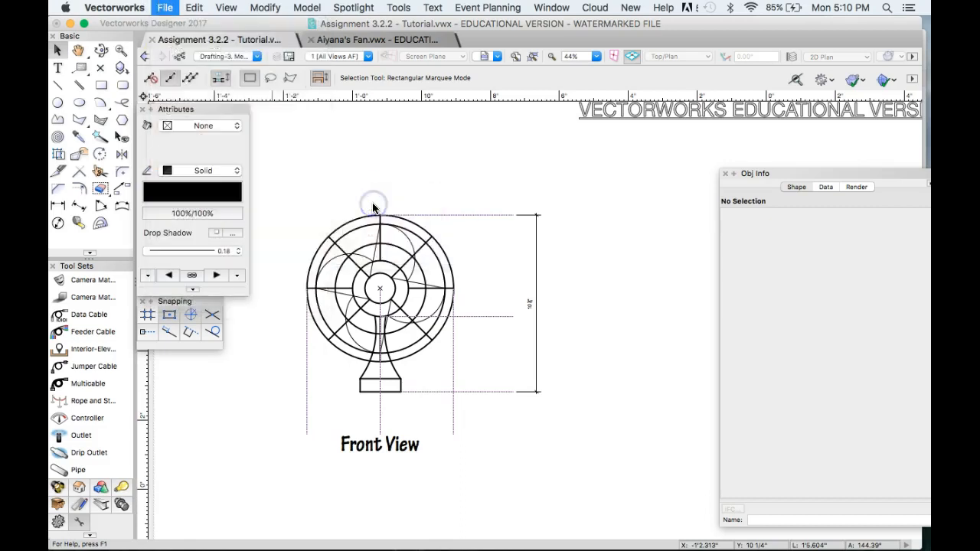
pyautogui.click(408, 76)
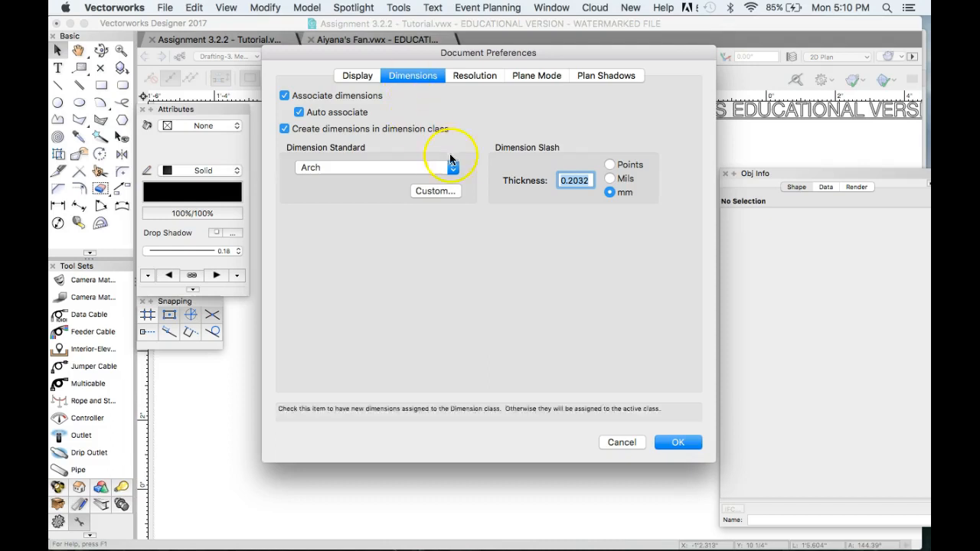
pyautogui.click(378, 171)
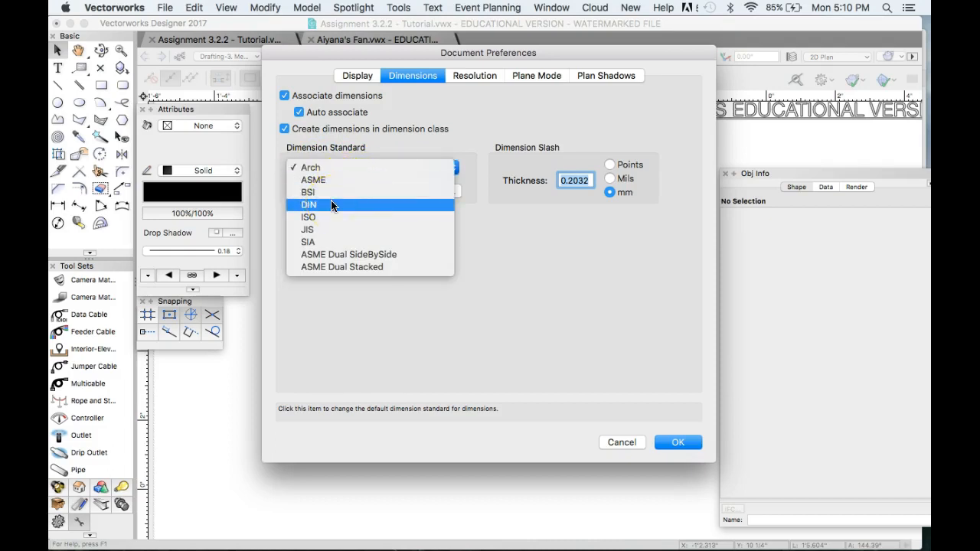
pyautogui.click(420, 115)
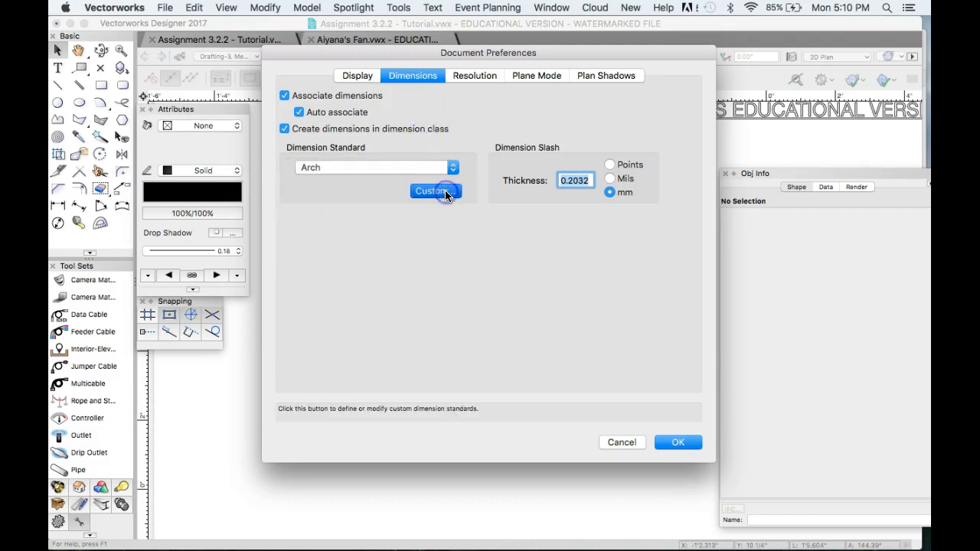
# Step: Create a custom dimension standard and try to name it with the author's surname followed by "Awesome Dimensions"
pyautogui.click(445, 190)
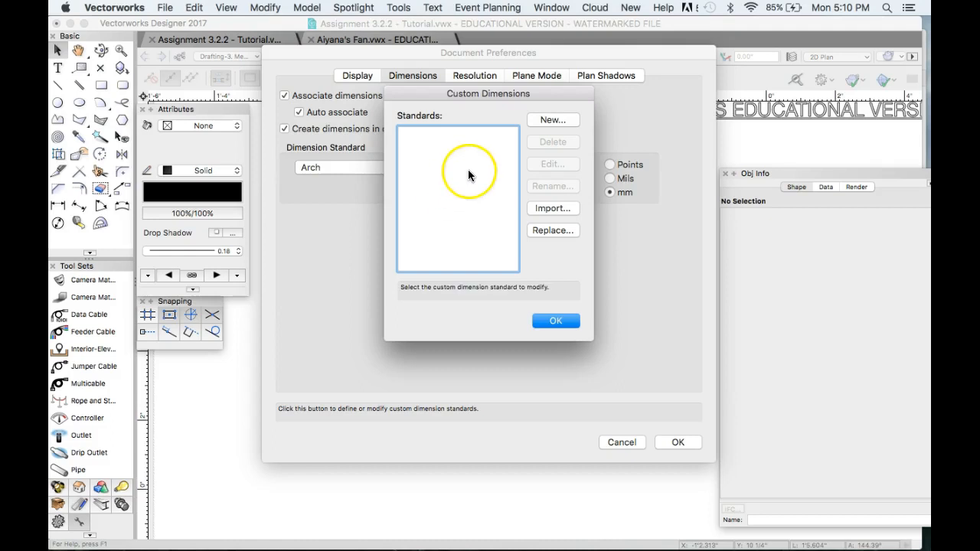
pyautogui.click(553, 121)
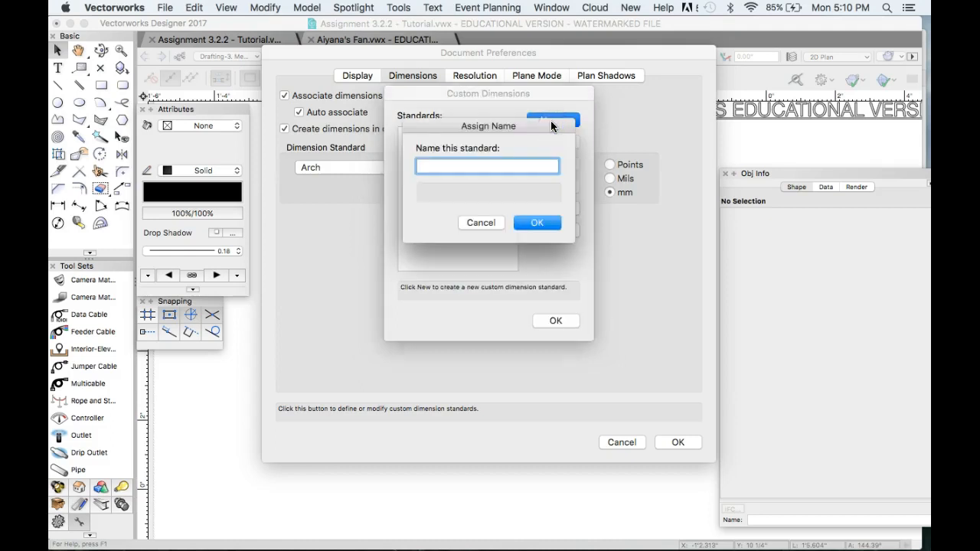
pyautogui.click(485, 161)
pyautogui.write("Sweger's D")
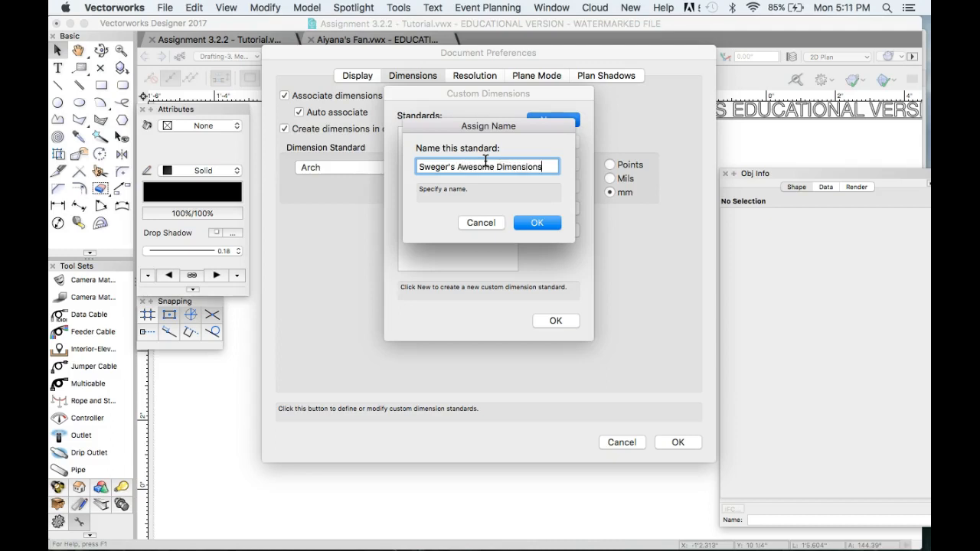
pyautogui.click(536, 223)
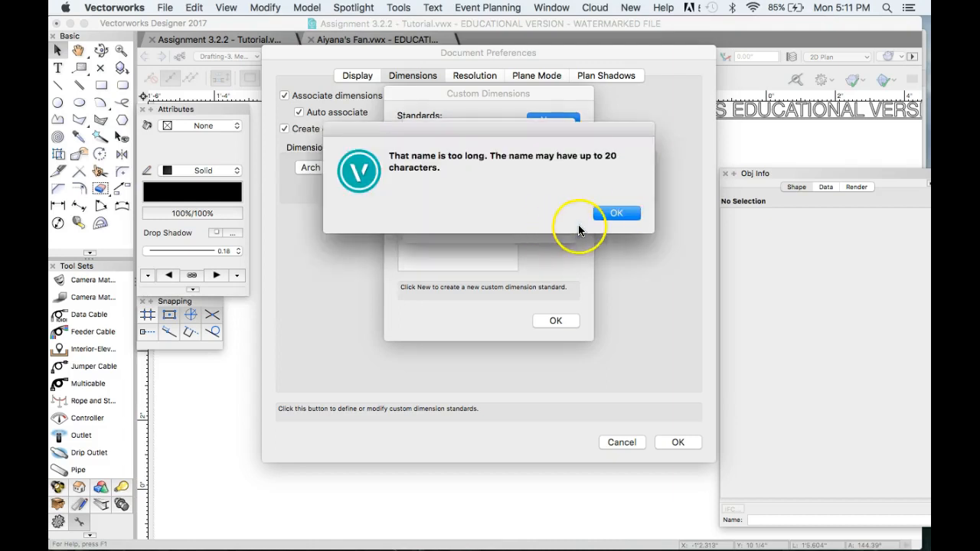
# Step: Shorten the standard's name by removing the word "Awesome" and accept it
pyautogui.click(605, 210)
pyautogui.moveTo(496, 166); pyautogui.dragTo(459, 165)
pyautogui.press('BackSpace')
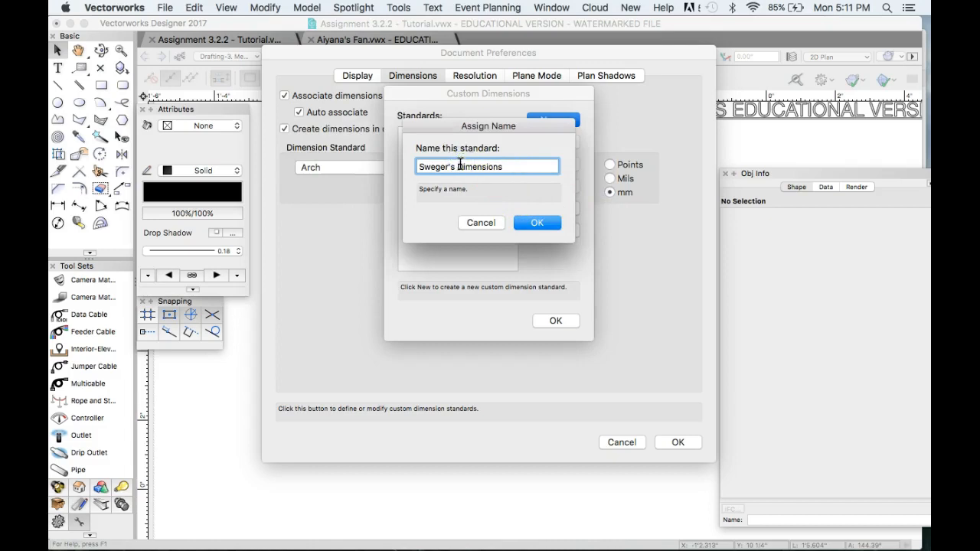
pyautogui.click(543, 223)
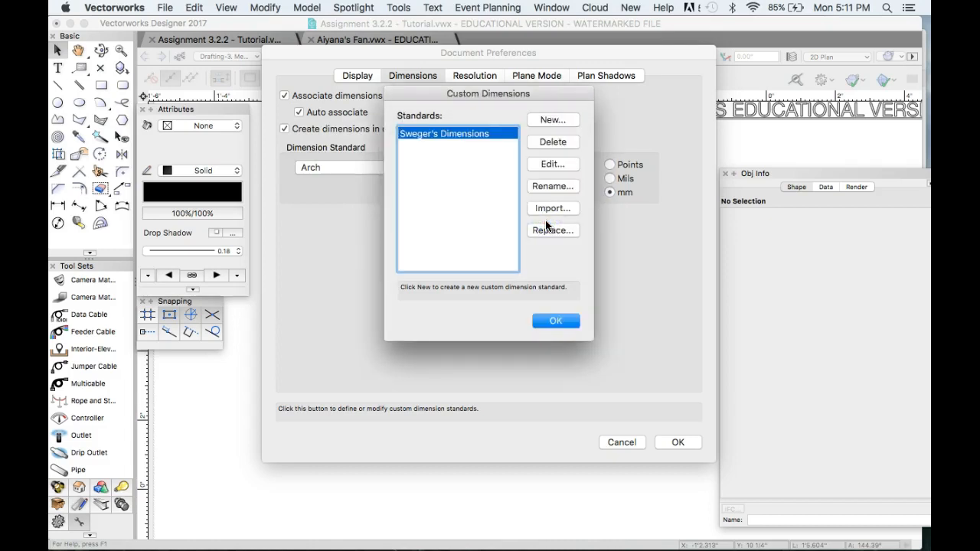
# Step: Edit the new custom standard, choosing the 0.125" 45° slash for linear markers and reviewing the leader line marker options
pyautogui.click(484, 174)
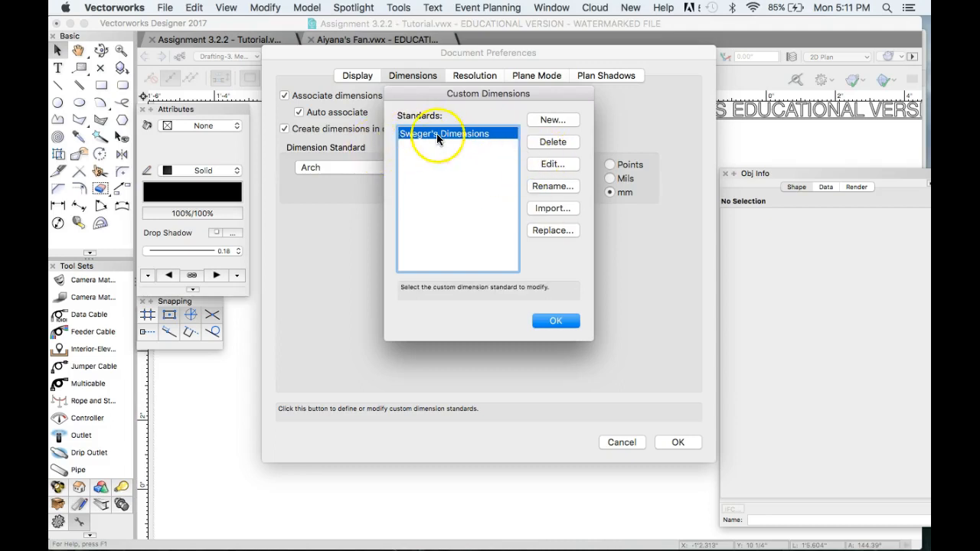
pyautogui.click(553, 163)
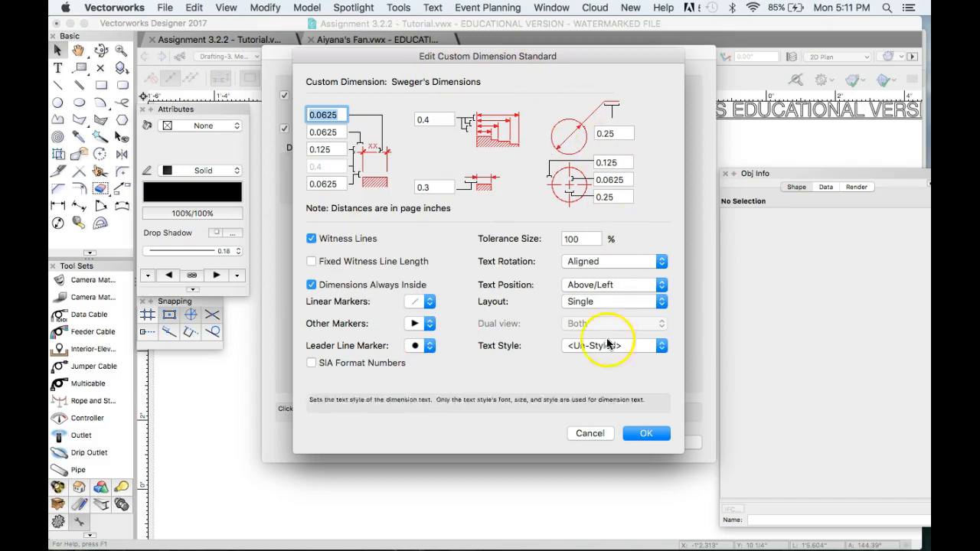
pyautogui.click(430, 303)
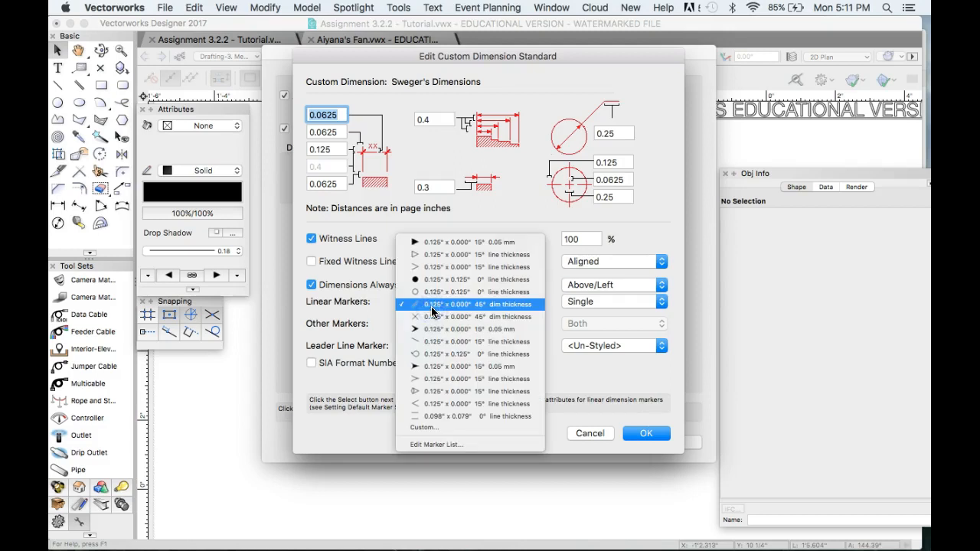
pyautogui.click(415, 306)
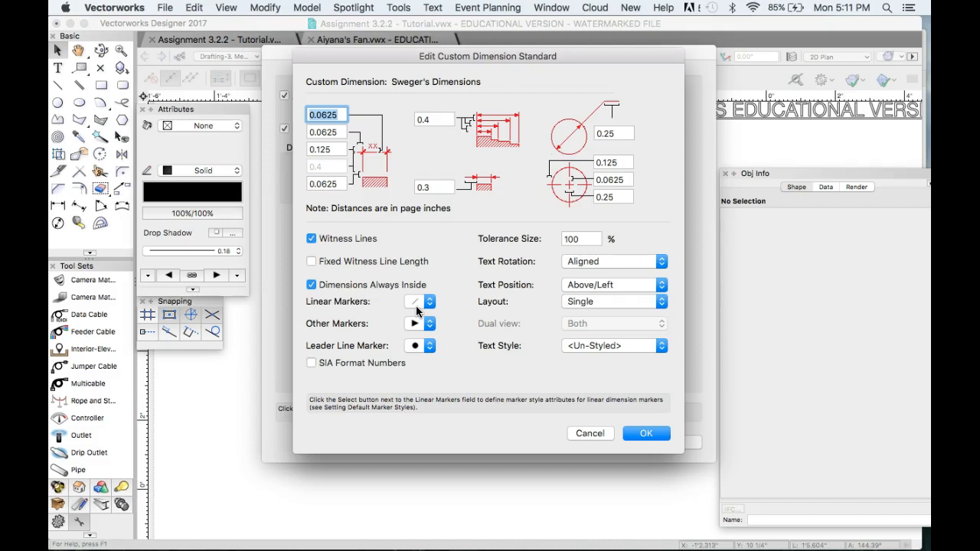
pyautogui.click(430, 345)
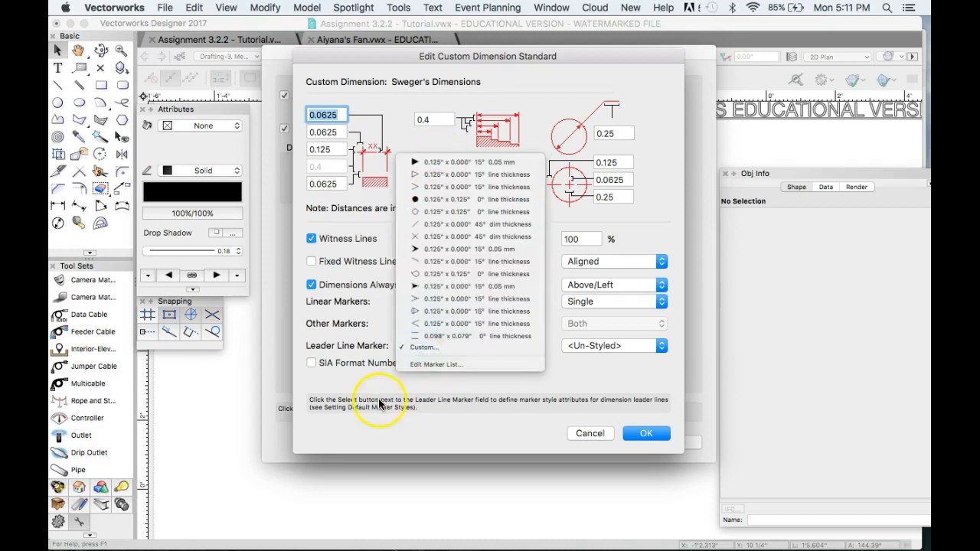
pyautogui.click(430, 390)
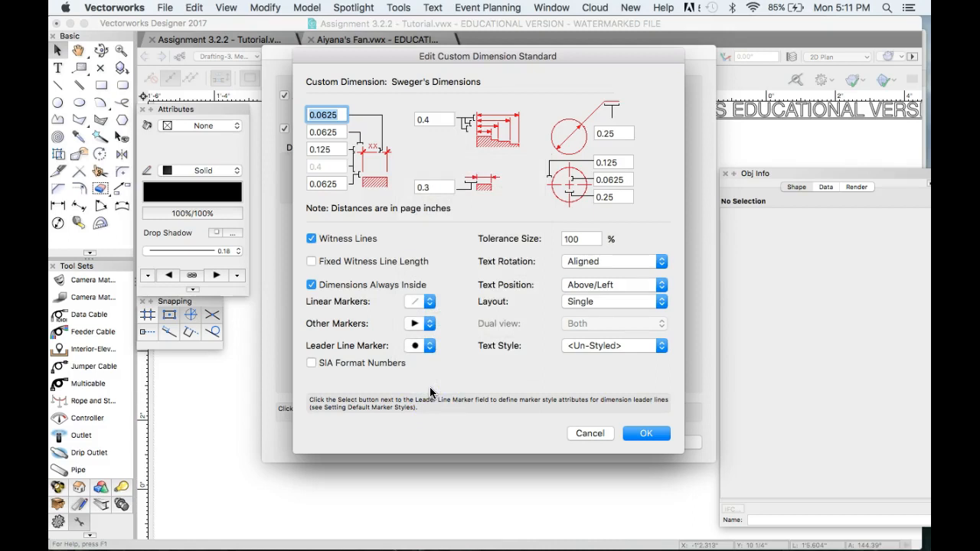
# Step: Set the text rotation of the custom dimension standard to Horizontal
pyautogui.click(580, 268)
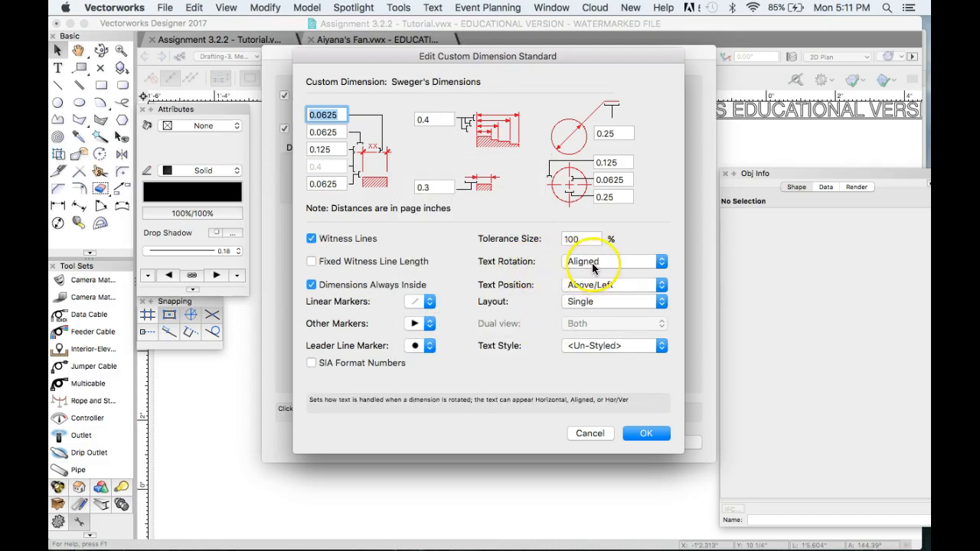
pyautogui.click(592, 263)
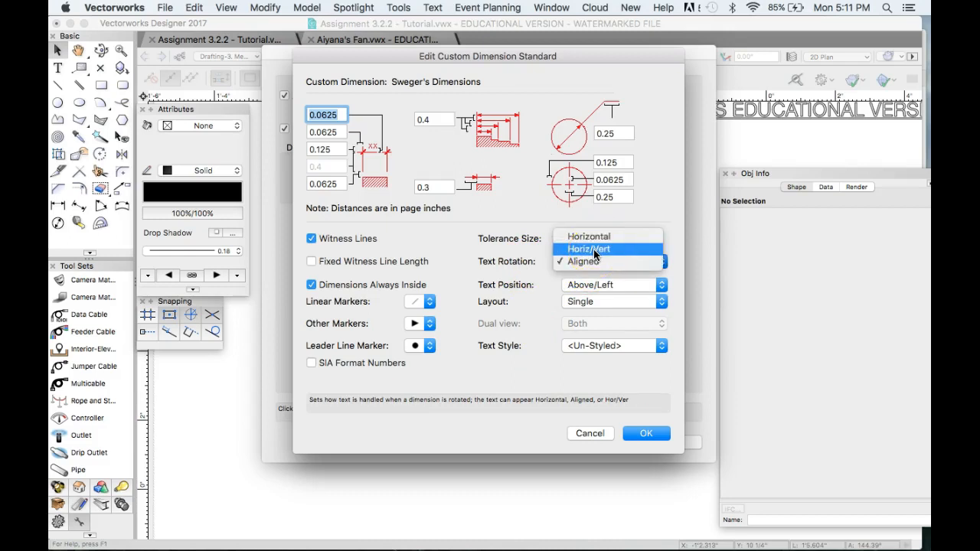
pyautogui.click(613, 236)
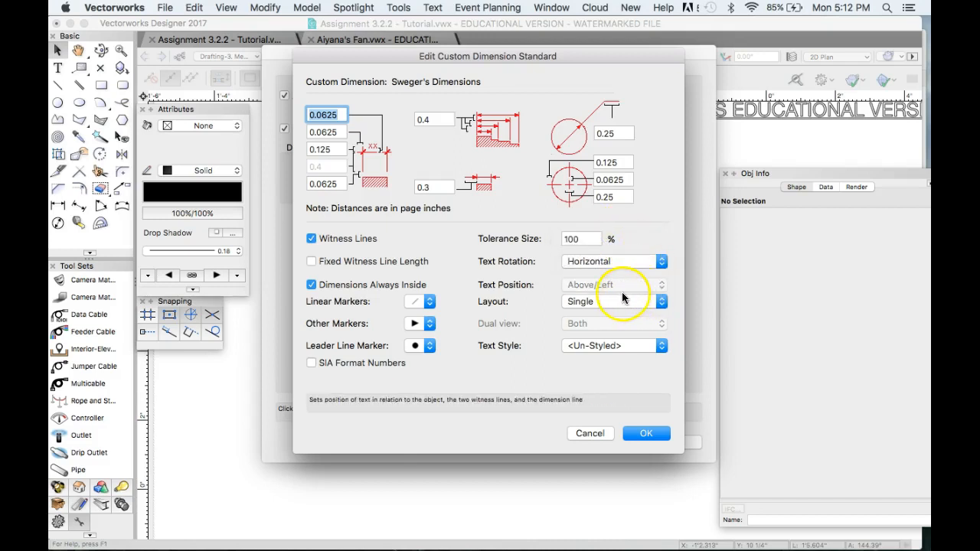
# Step: Keep the standard's text style as <Un-Styled> and accept the custom standard and document preferences
pyautogui.click(619, 346)
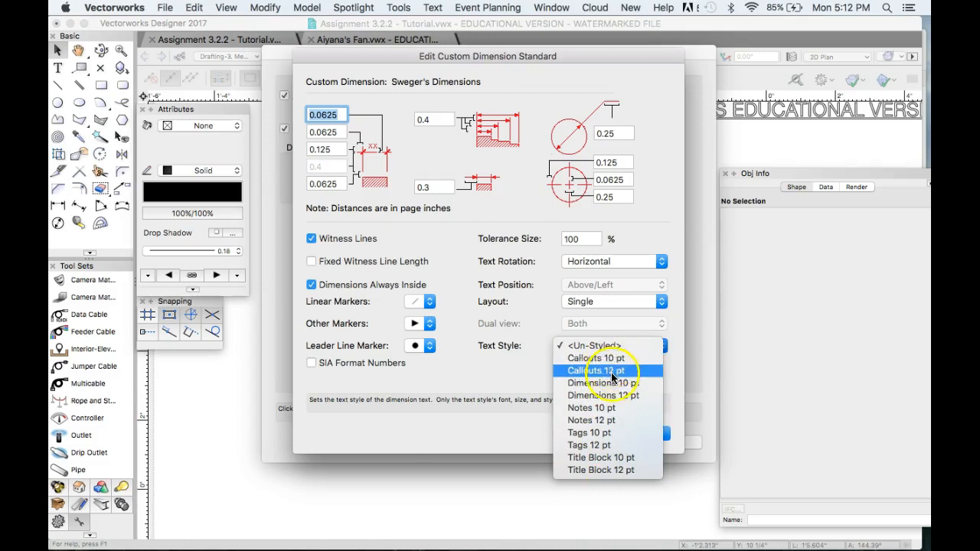
pyautogui.click(531, 404)
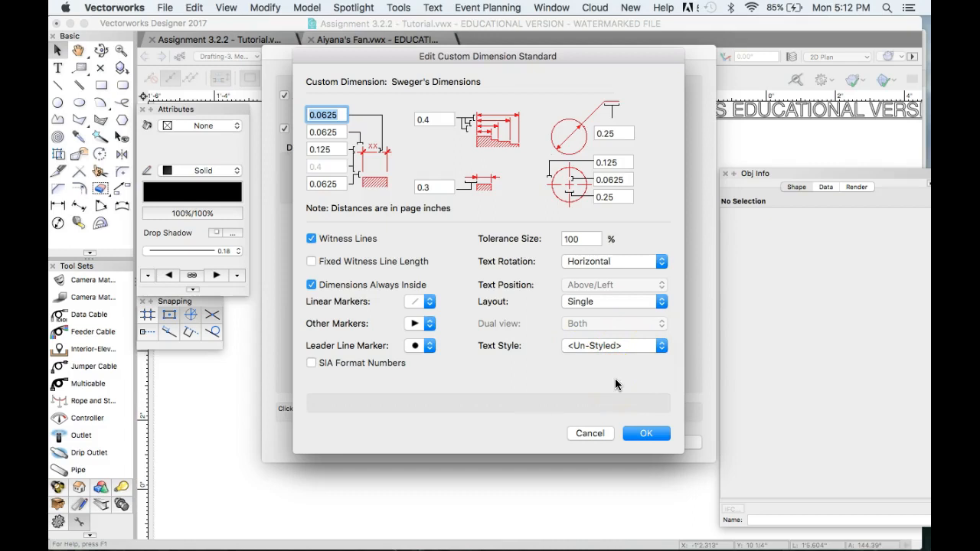
pyautogui.click(585, 346)
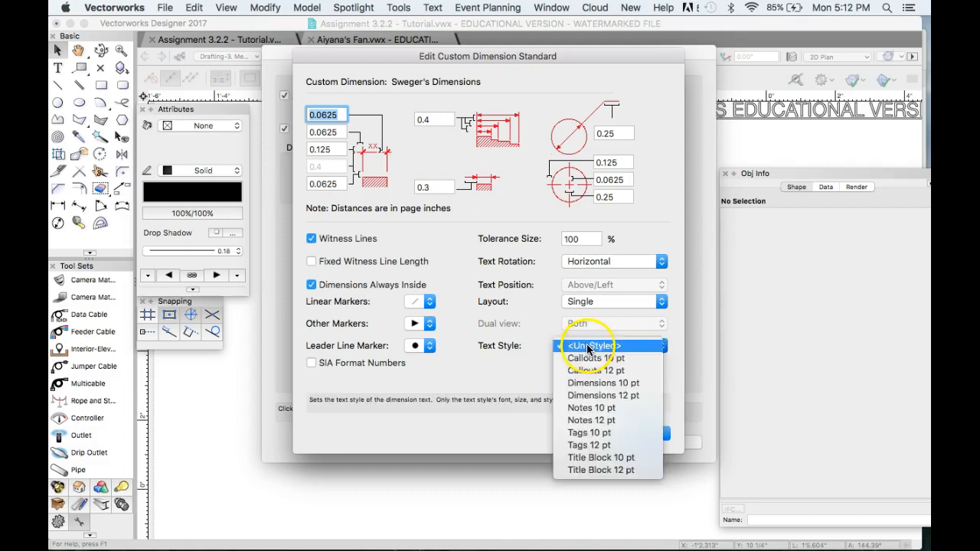
pyautogui.click(588, 346)
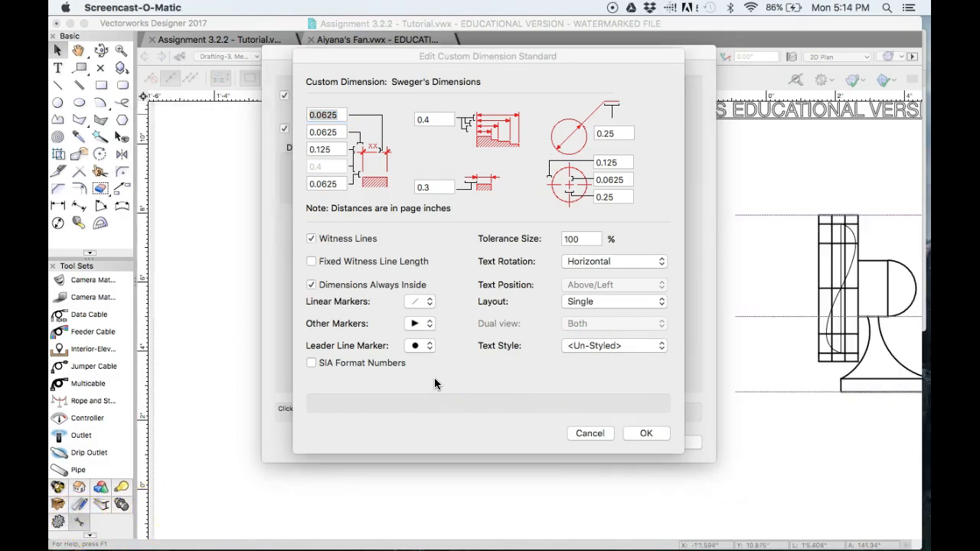
pyautogui.click(643, 434)
pyautogui.click(557, 321)
pyautogui.click(680, 443)
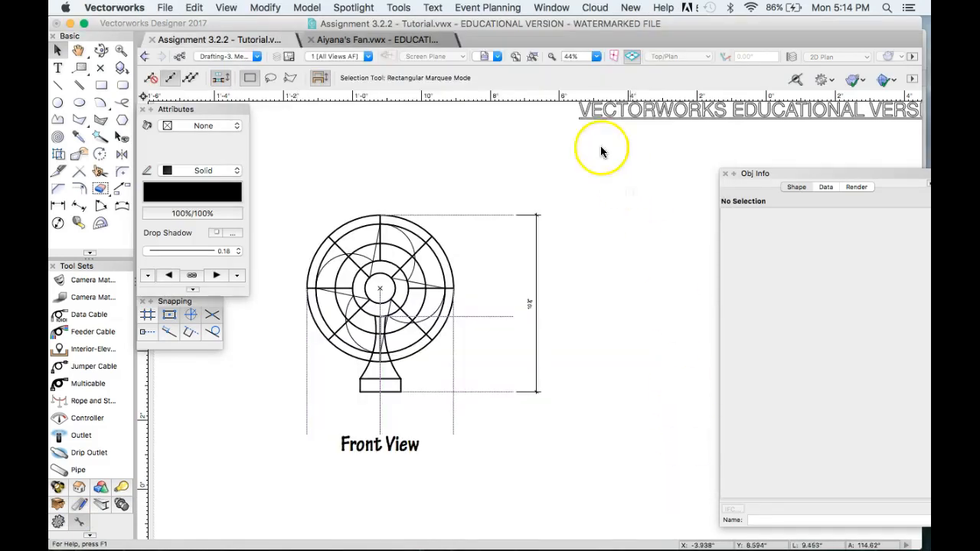
# Step: Open the text formatting settings and choose Avenir Heavy as the font
pyautogui.click(433, 8)
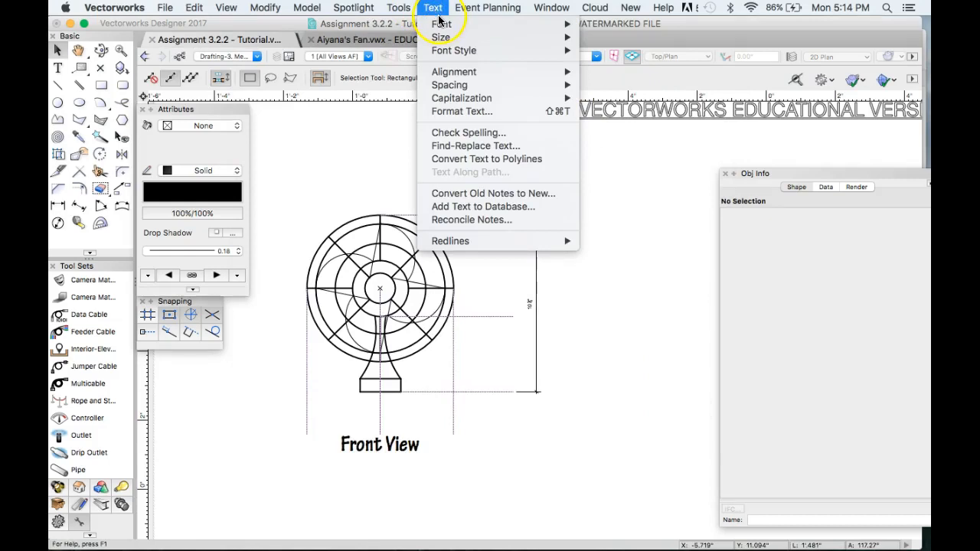
pyautogui.click(440, 23)
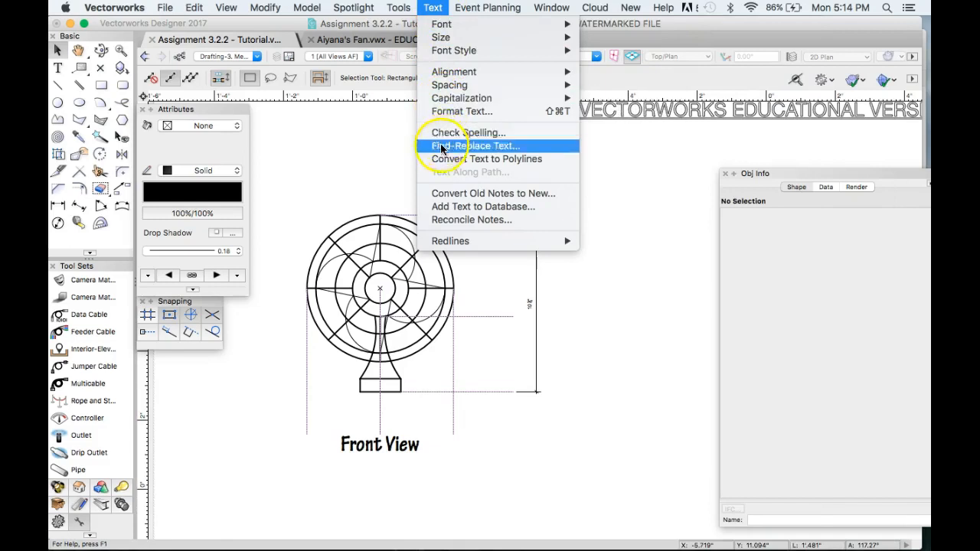
pyautogui.click(440, 113)
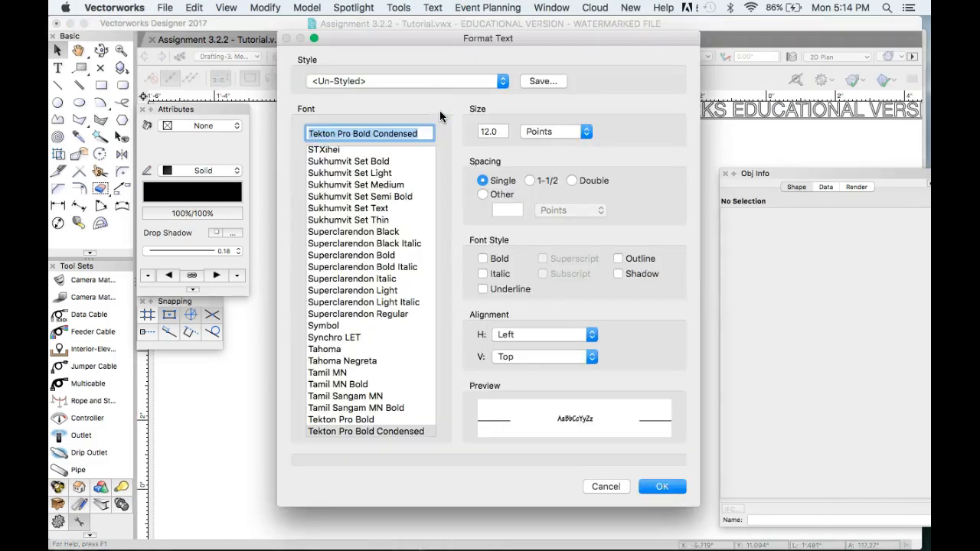
pyautogui.scroll(3, 363, 206)
pyautogui.scroll(15, 364, 207)
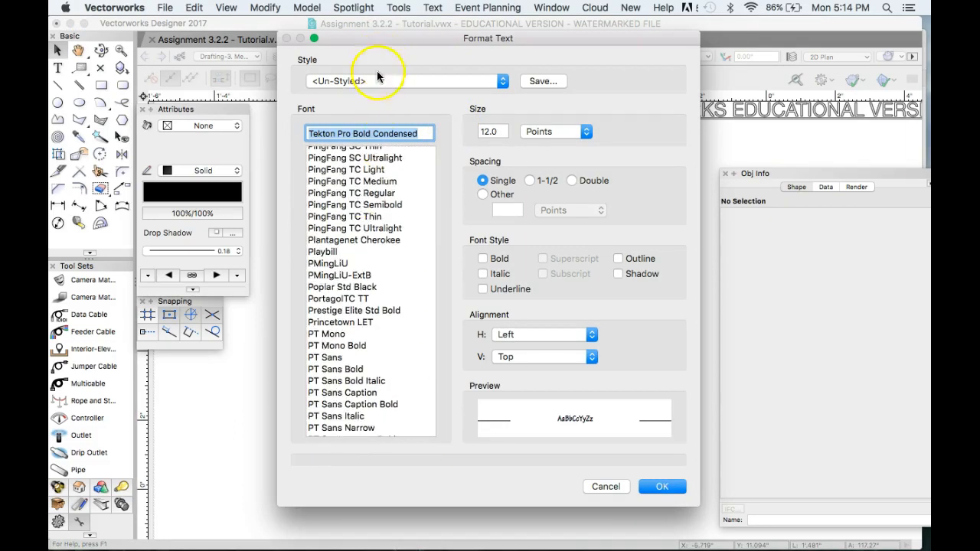
pyautogui.scroll(20, 355, 297)
pyautogui.scroll(20, 355, 297)
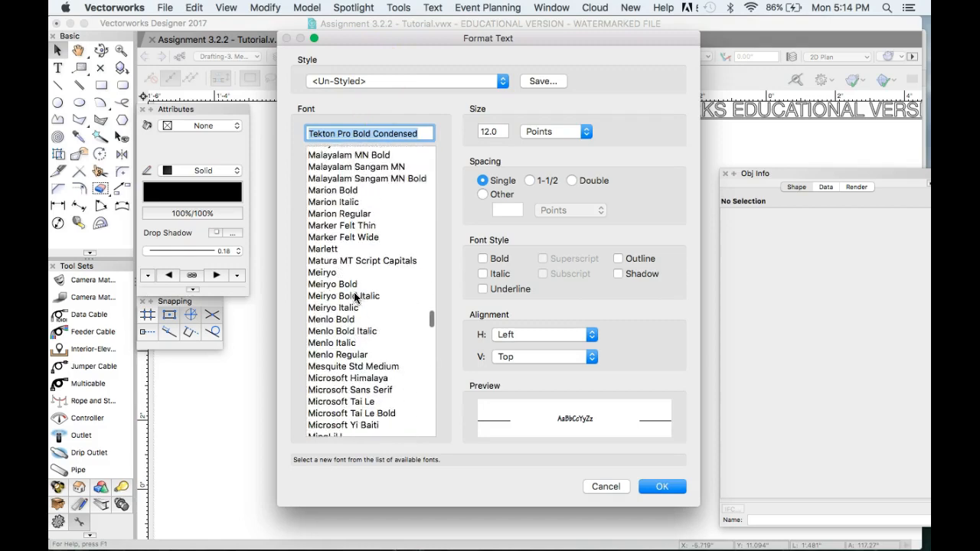
pyautogui.scroll(20, 355, 297)
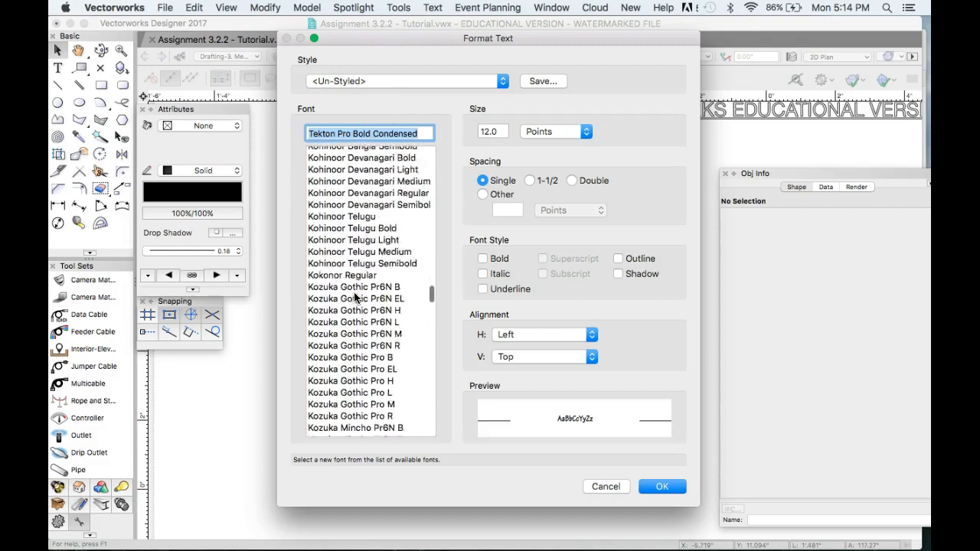
pyautogui.scroll(20, 355, 297)
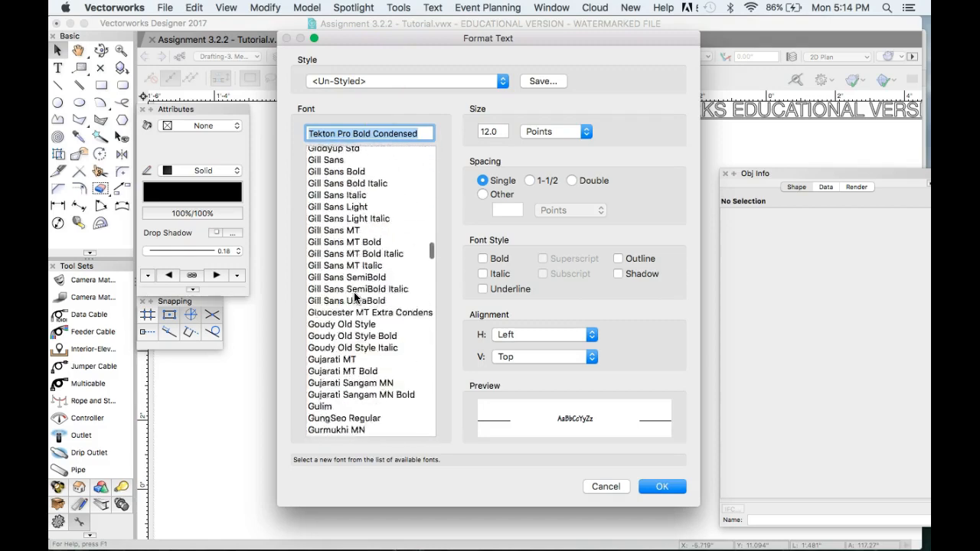
pyautogui.scroll(10, 354, 297)
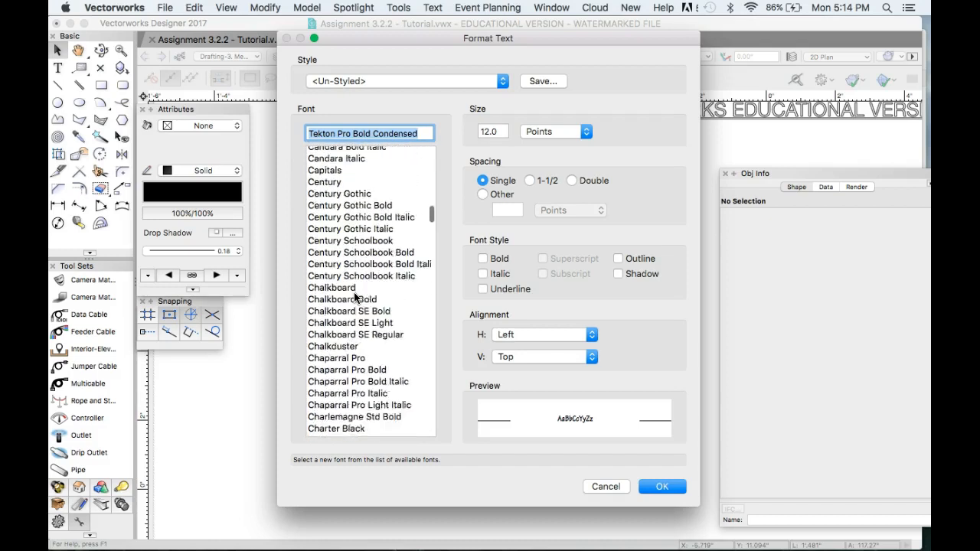
pyautogui.scroll(15, 354, 294)
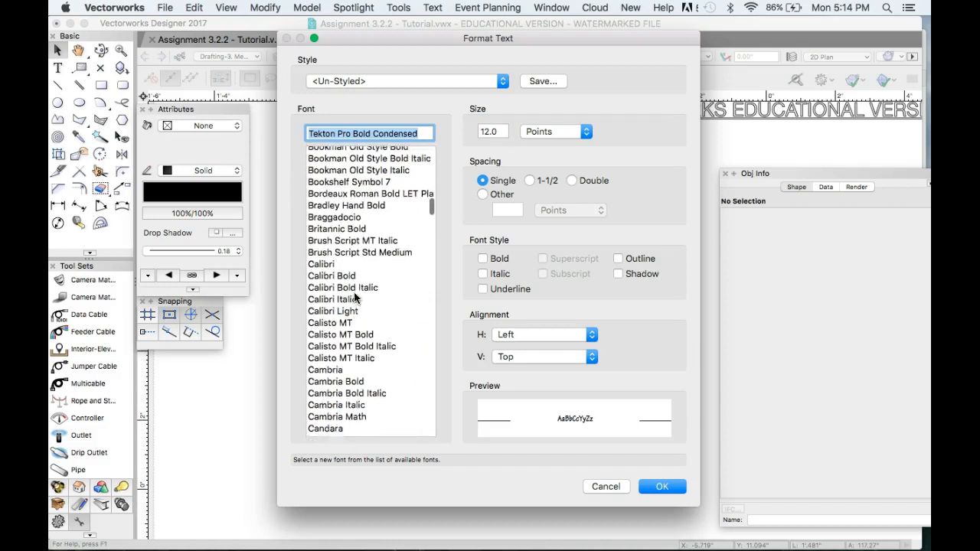
pyautogui.scroll(15, 355, 297)
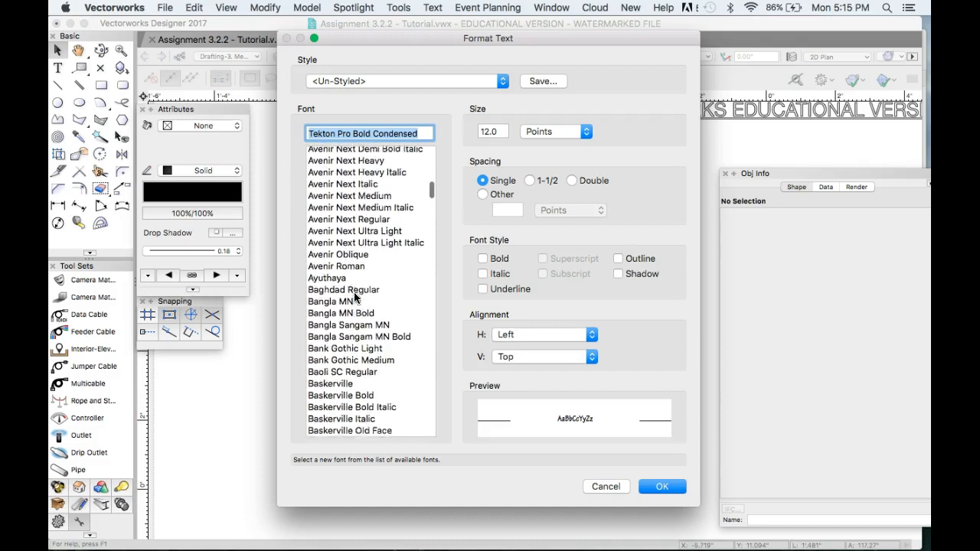
pyautogui.scroll(5, 355, 297)
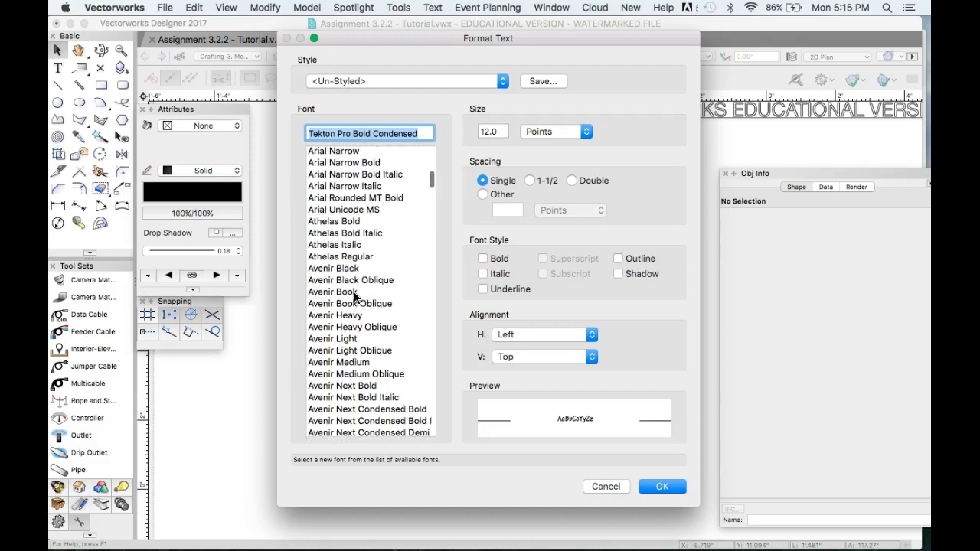
pyautogui.click(363, 276)
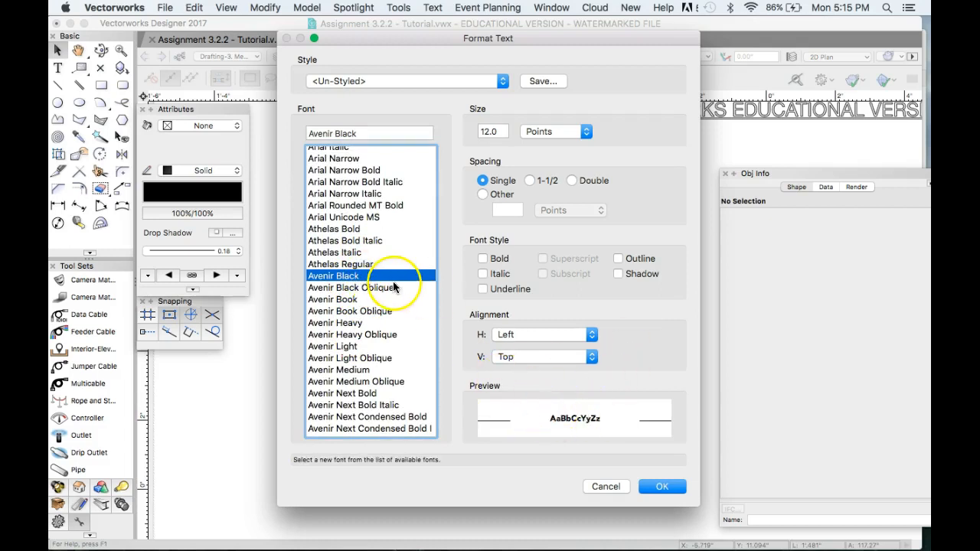
pyautogui.click(383, 323)
pyautogui.click(374, 393)
pyautogui.click(374, 324)
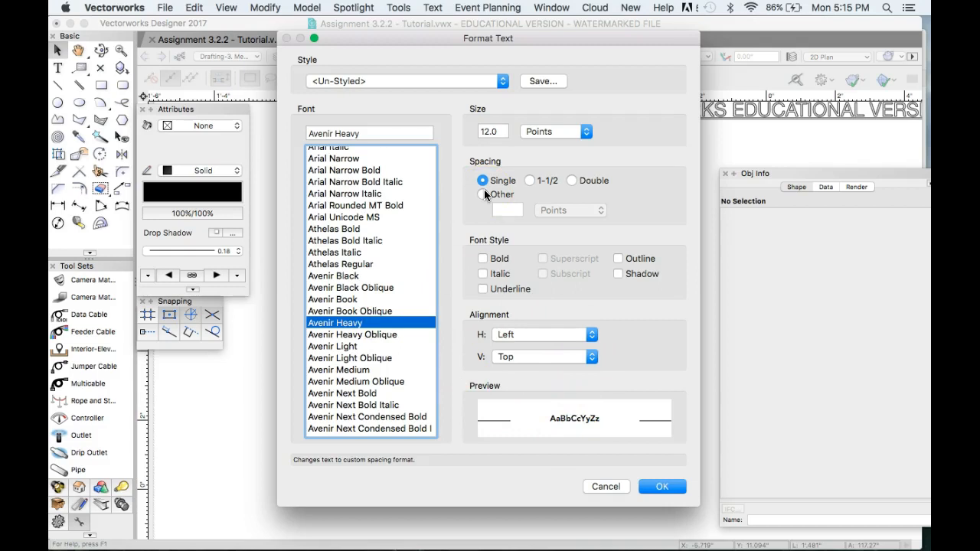
# Step: Set the text size to 16 points
pyautogui.click(499, 127)
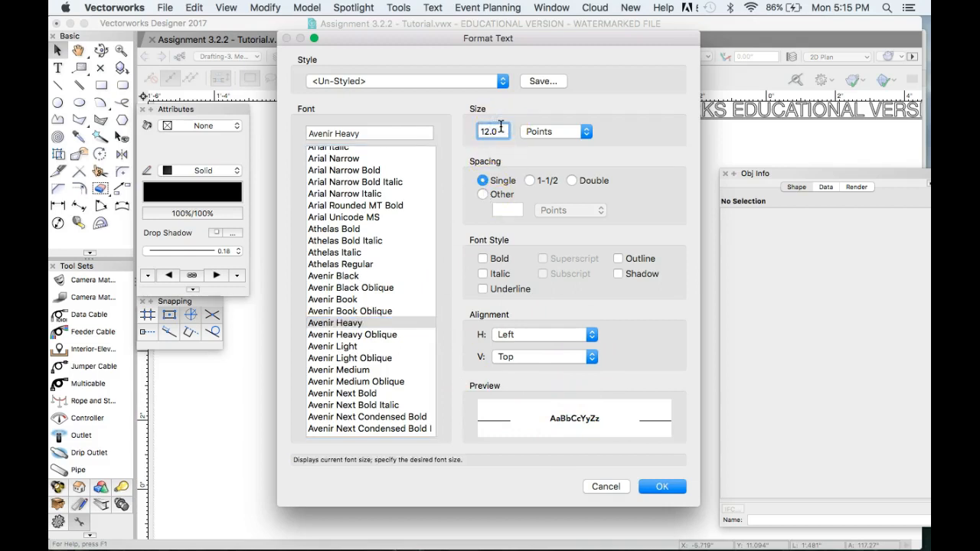
pyautogui.click(489, 130)
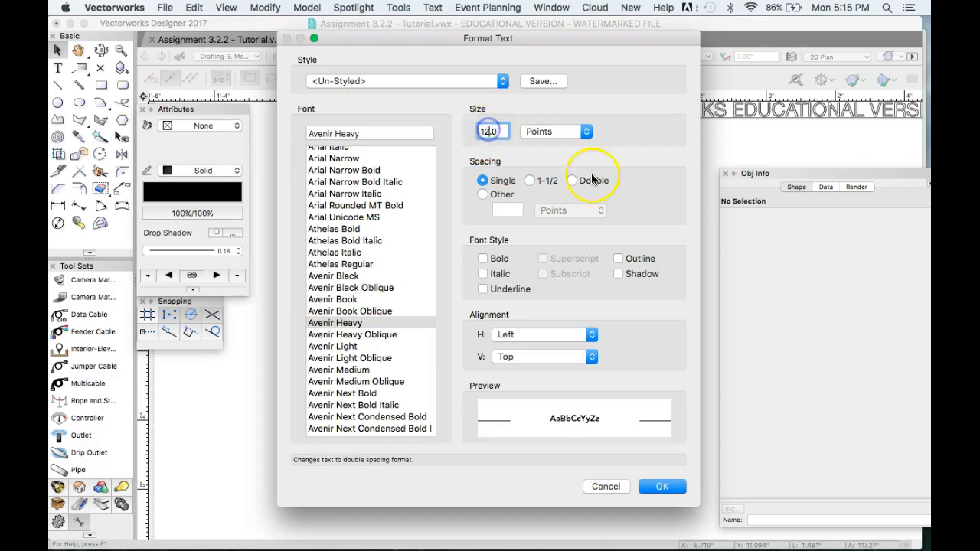
pyautogui.press('BackSpace')
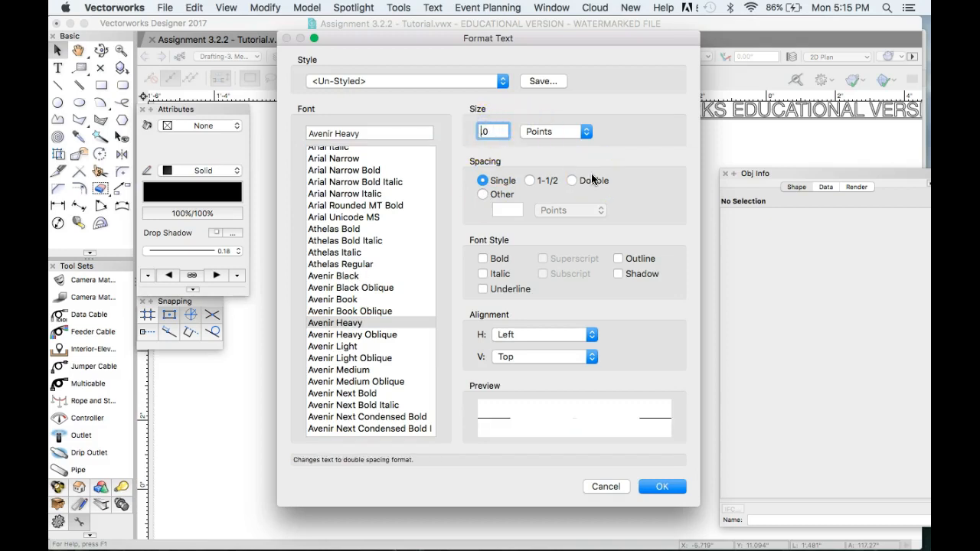
pyautogui.click(586, 114)
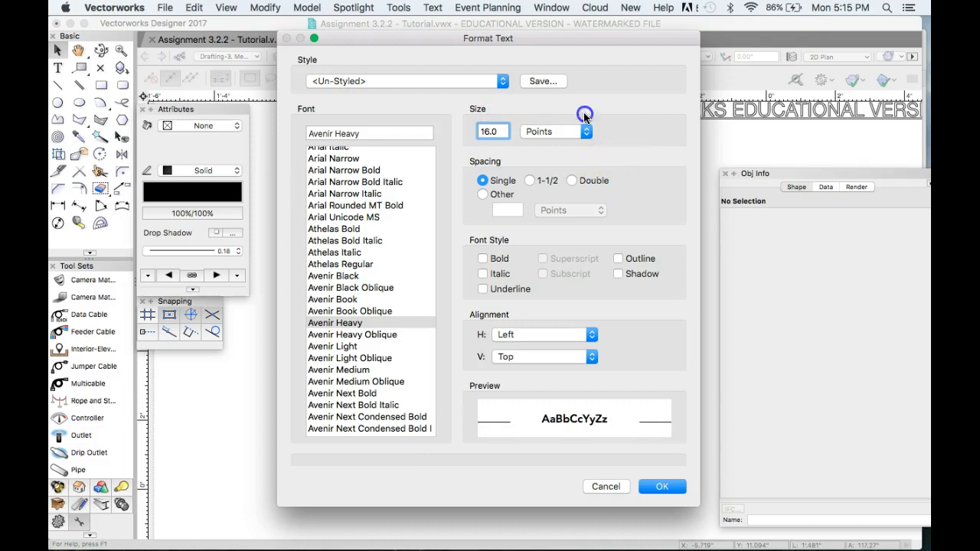
pyautogui.click(579, 150)
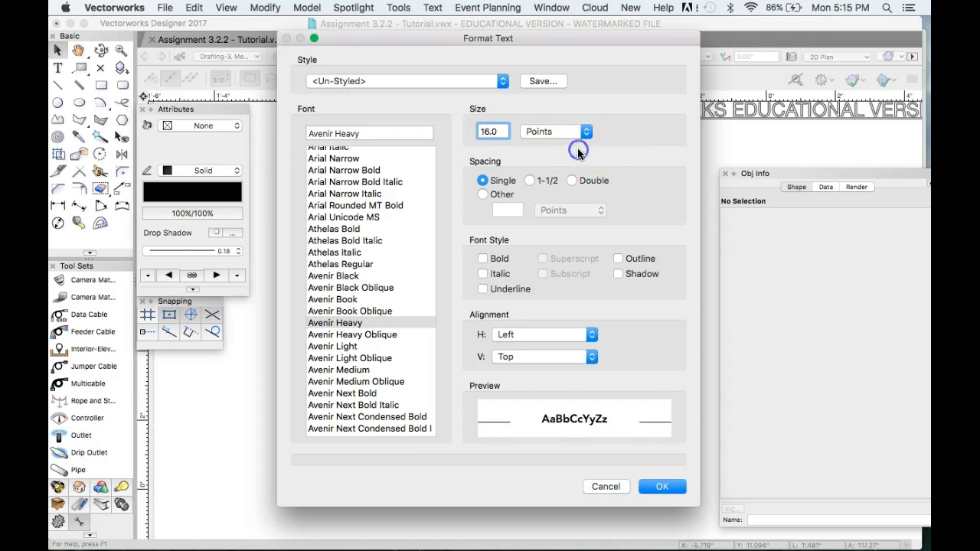
# Step: Save the formatting as a text style named with the owner's first name plus "Dimension Text", and accept the text format
pyautogui.click(545, 78)
pyautogui.write('a')
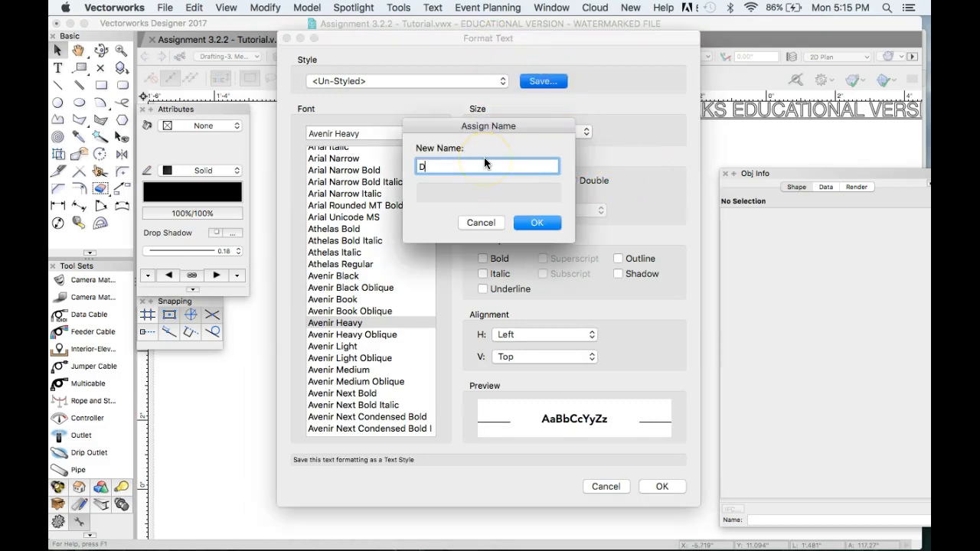
pyautogui.press('BackSpace')
pyautogui.write("Amanda's Dimension Text")
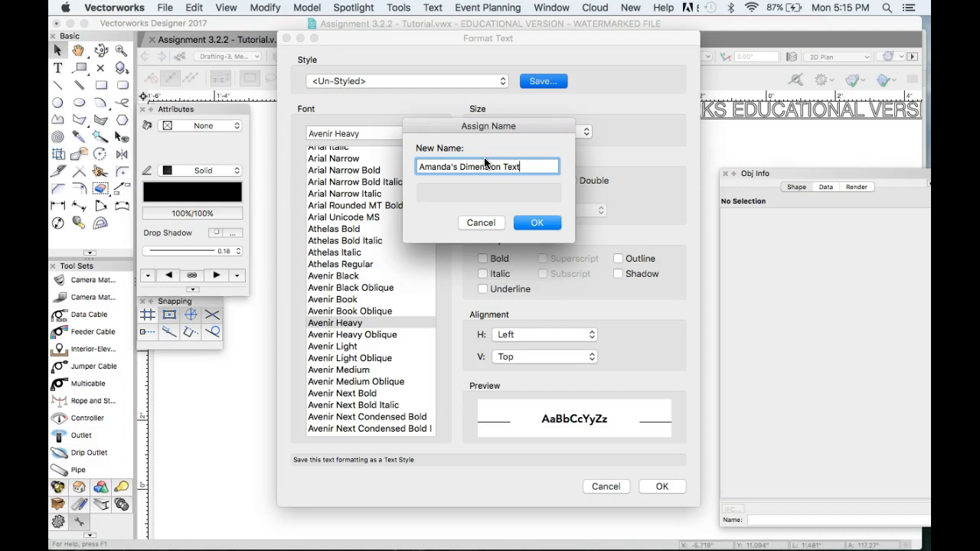
pyautogui.click(551, 229)
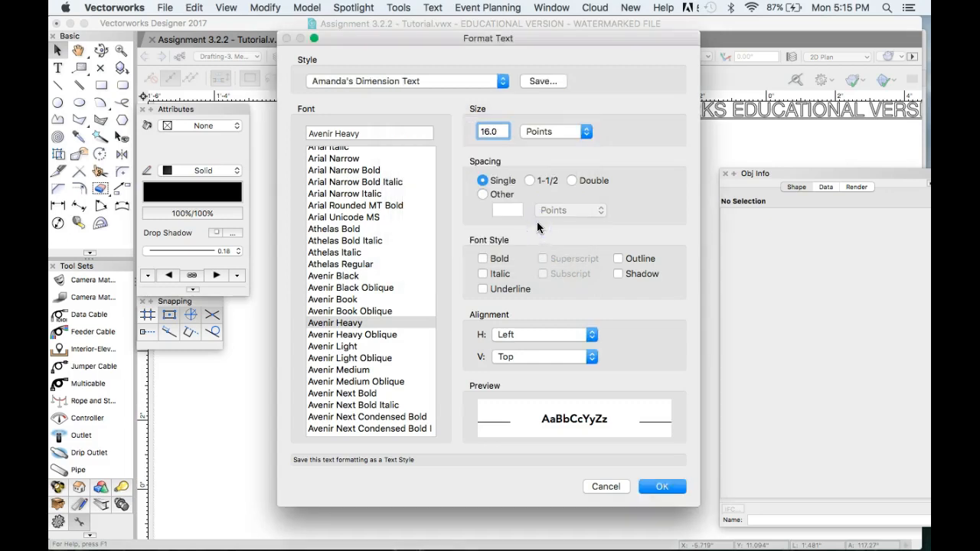
pyautogui.click(664, 488)
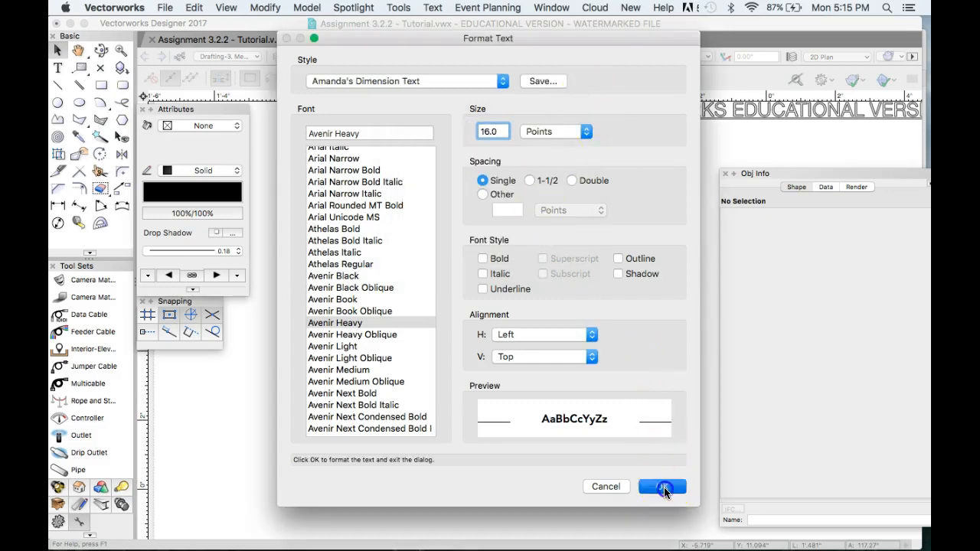
# Step: Edit the custom dimension standard in the document preferences and assign the saved dimension text style as its text style
pyautogui.click(164, 8)
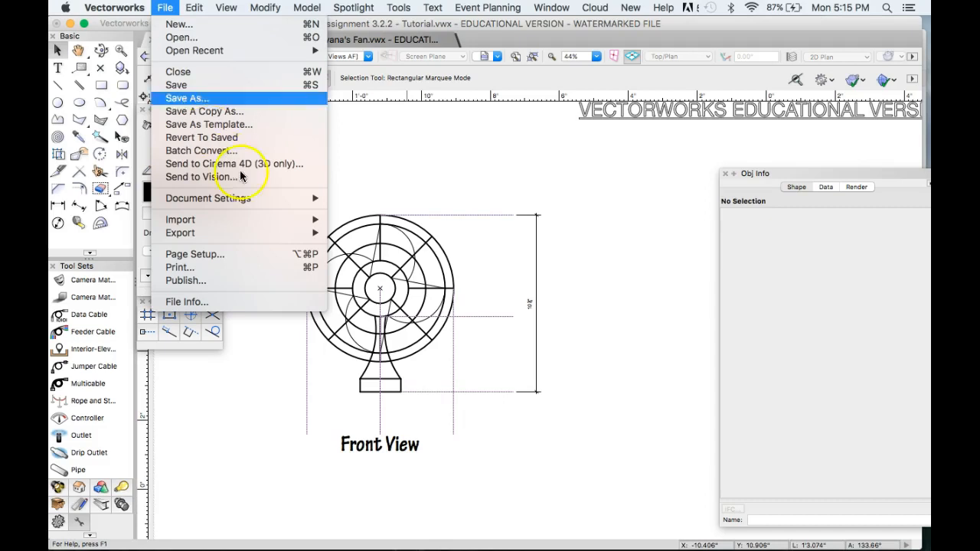
pyautogui.moveTo(259, 200)
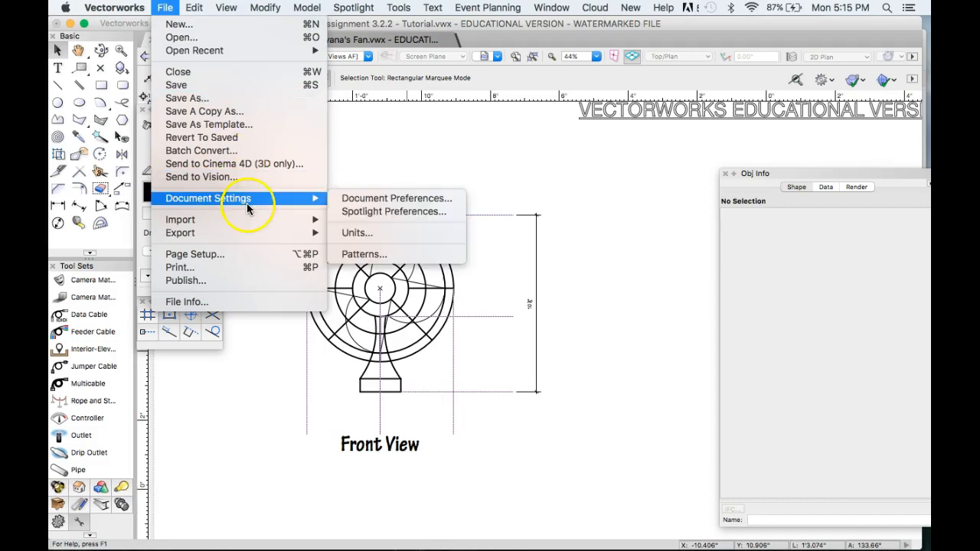
pyautogui.click(363, 201)
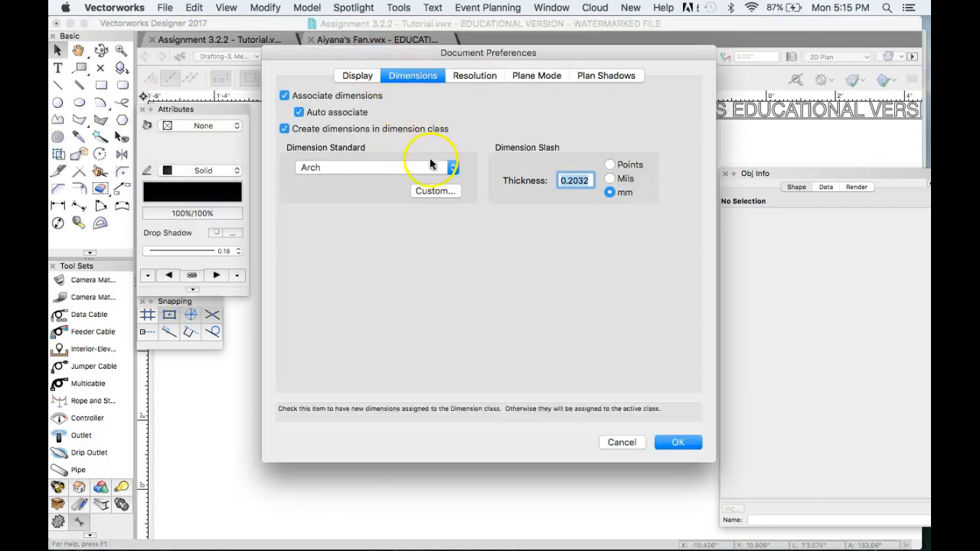
pyautogui.click(436, 191)
pyautogui.click(475, 136)
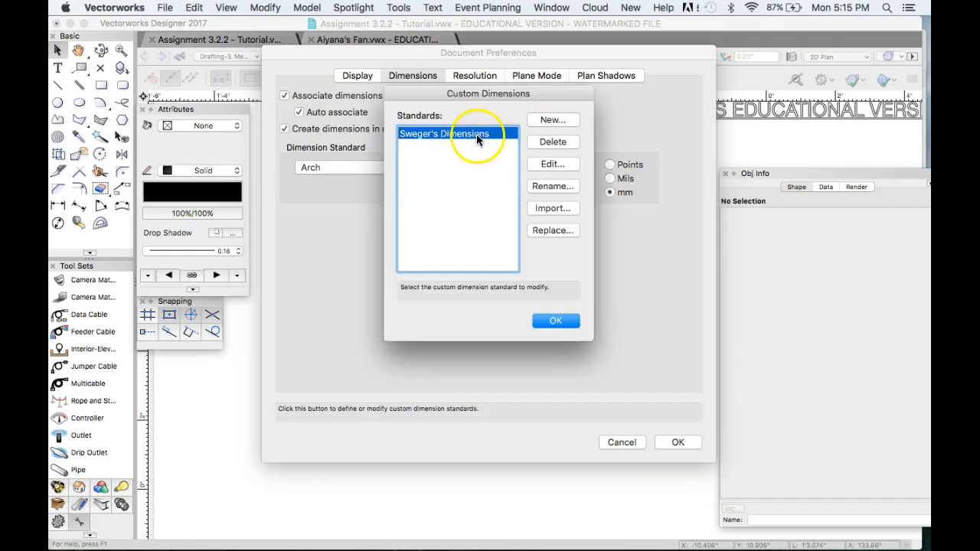
pyautogui.click(549, 165)
pyautogui.click(661, 345)
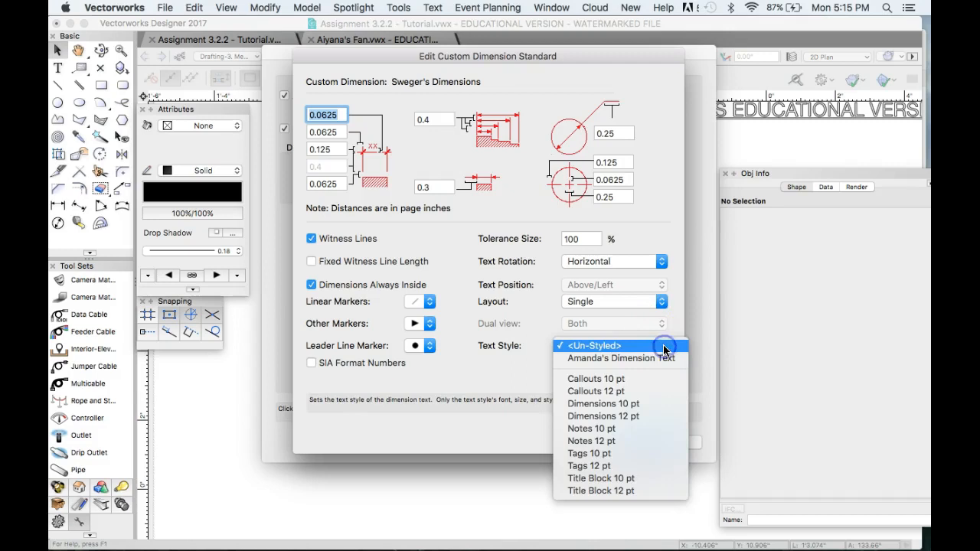
pyautogui.click(642, 358)
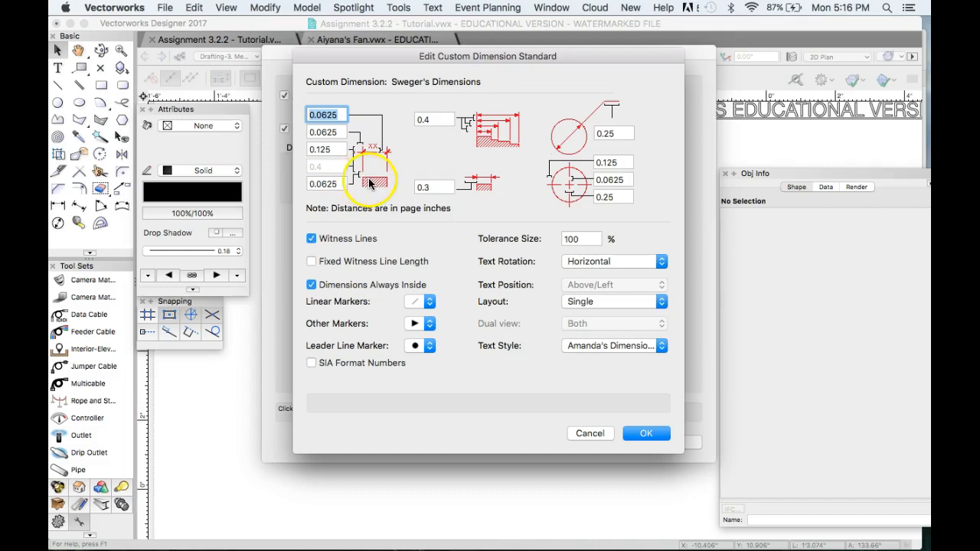
# Step: Set the witness lines' distance from the dimension end points to 0.2 and their extension above the dimension line to 0.2
pyautogui.click(328, 185)
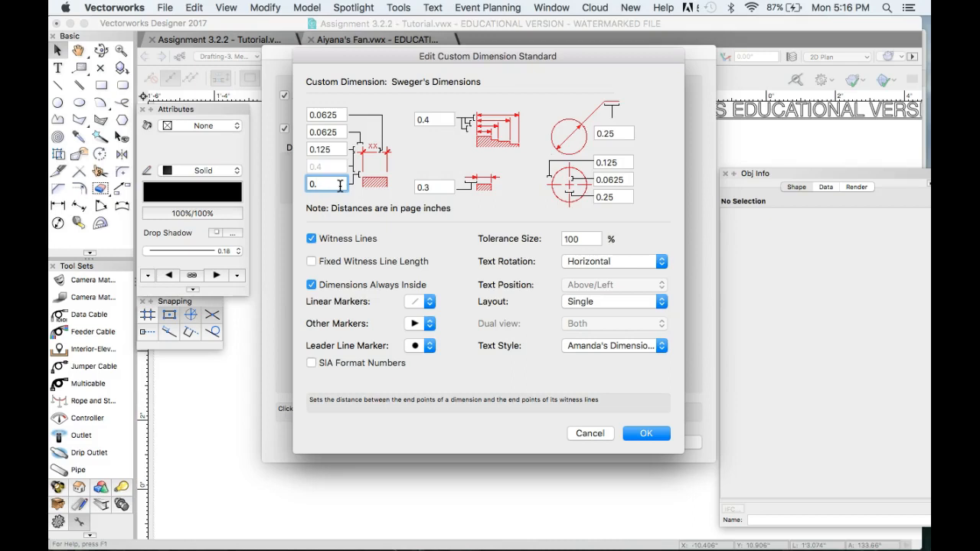
pyautogui.click(343, 197)
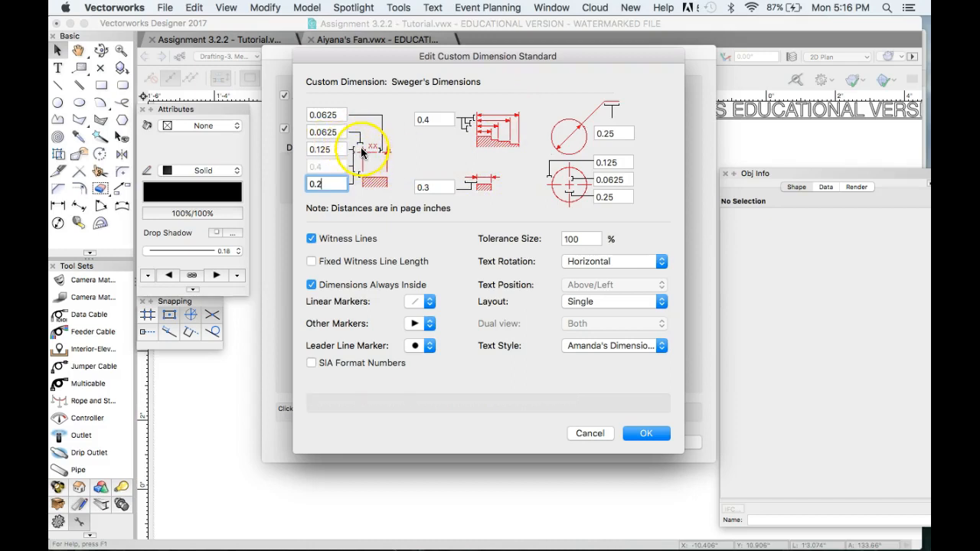
pyautogui.click(333, 150)
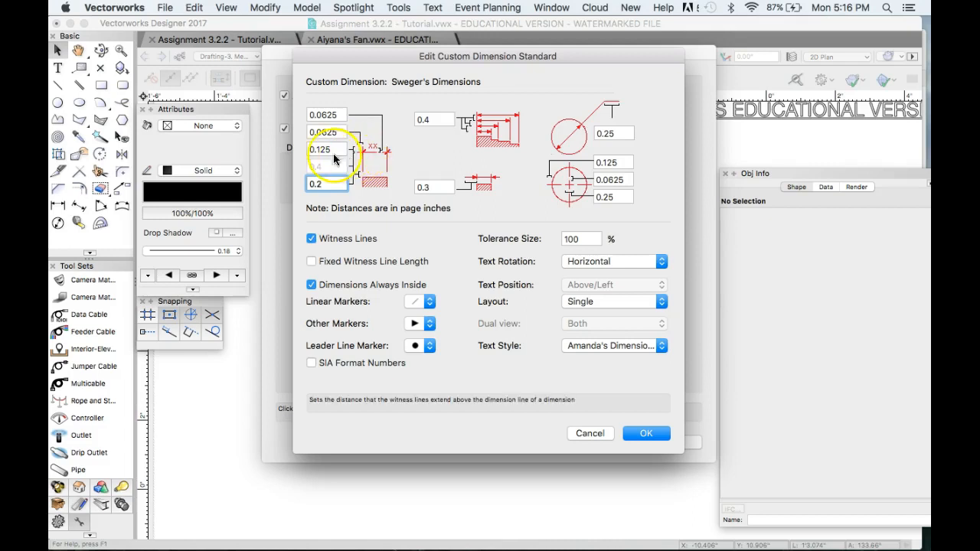
pyautogui.write('0.062')
pyautogui.click(325, 132)
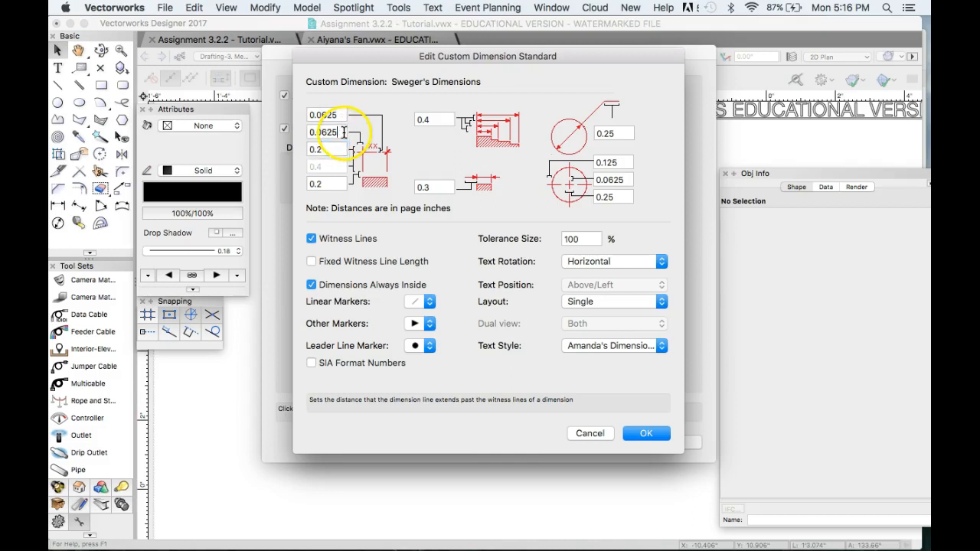
# Step: Set the witness lines' distance from the dimension end points to 0.25 and the dimension line's extension past the witness lines to 0.2
pyautogui.click(326, 184)
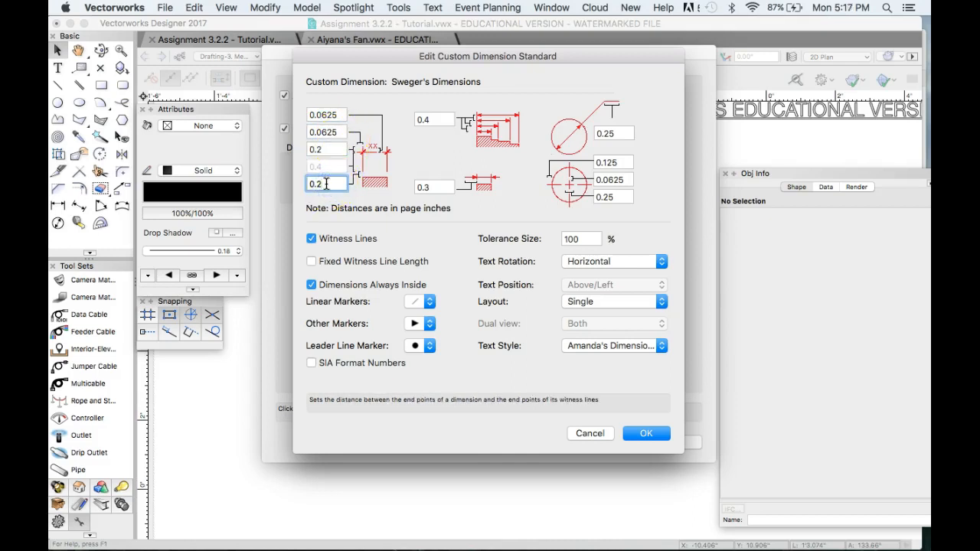
pyautogui.click(339, 131)
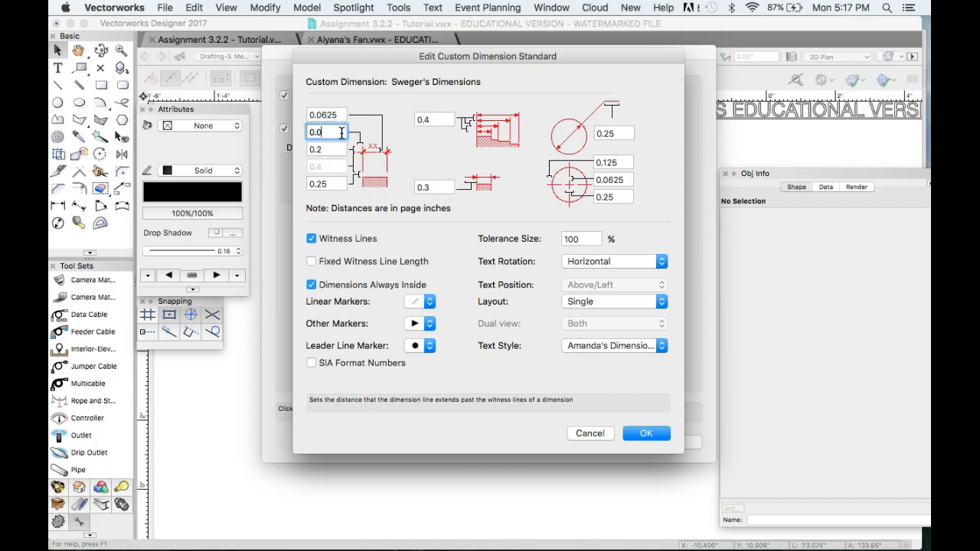
pyautogui.write('0.062')
pyautogui.click(338, 114)
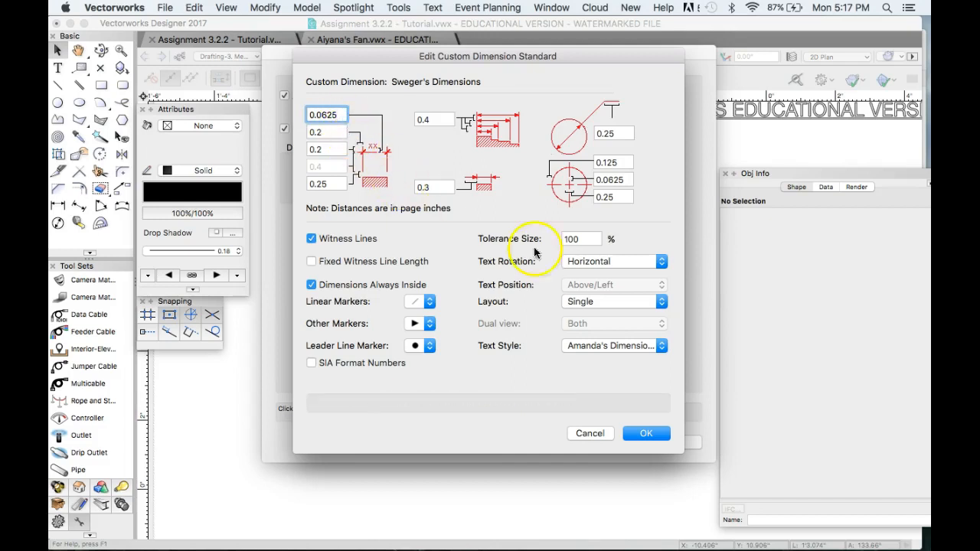
# Step: Set the text's distance from the dimension line to 0, keep the layout Single, and accept the custom standard and document preferences
pyautogui.click(582, 302)
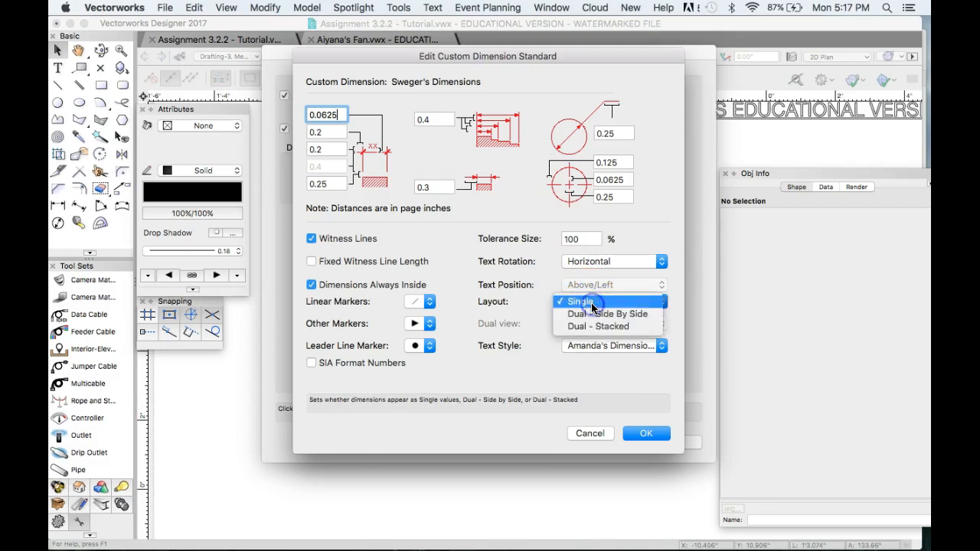
pyautogui.click(541, 307)
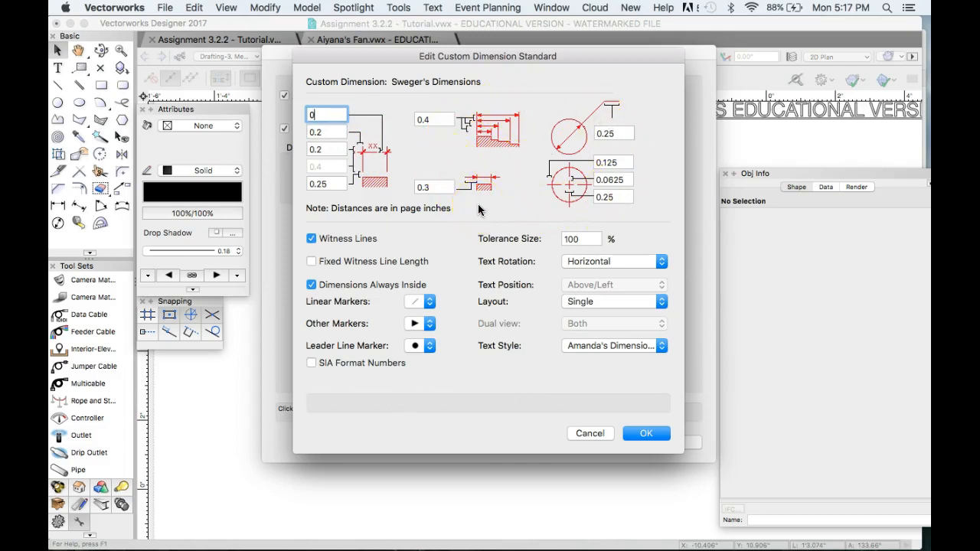
pyautogui.click(603, 302)
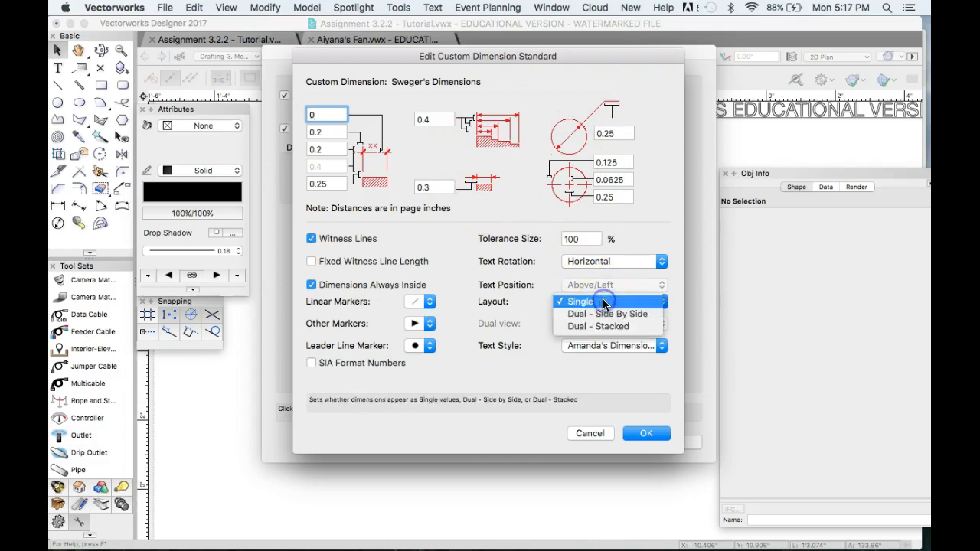
pyautogui.click(521, 245)
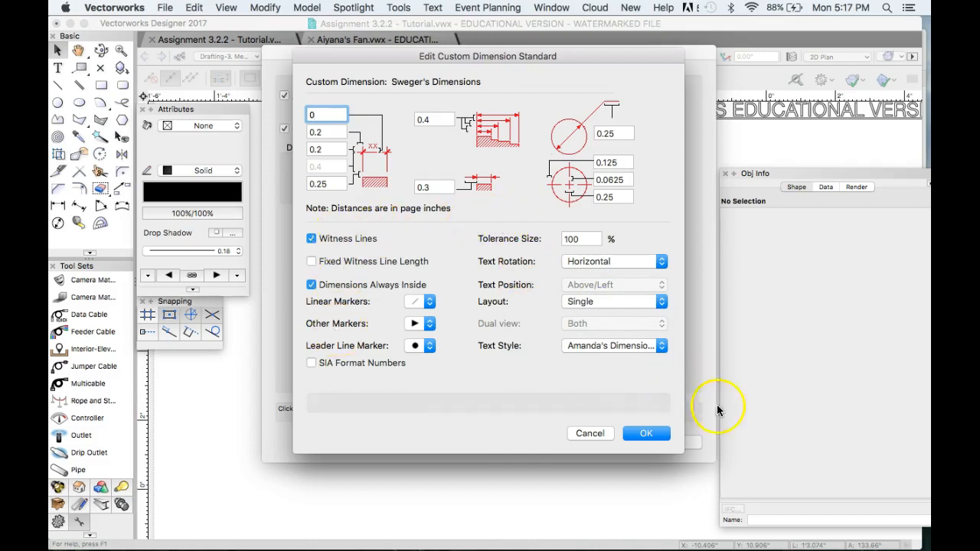
pyautogui.click(668, 440)
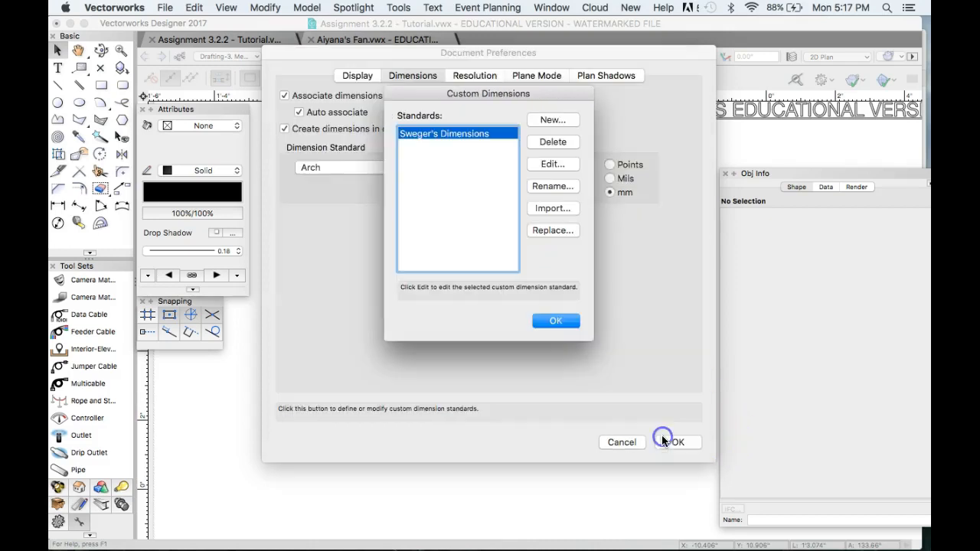
pyautogui.click(565, 325)
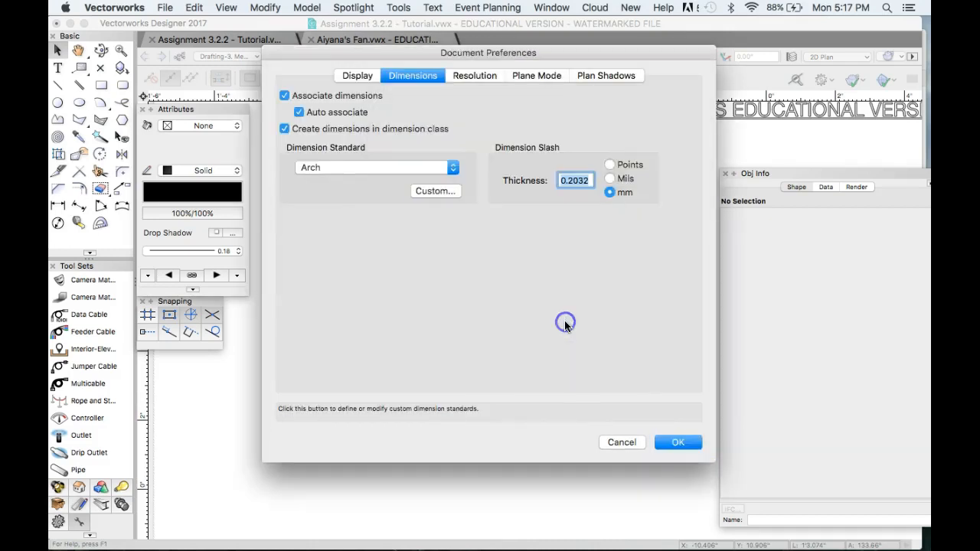
pyautogui.click(678, 442)
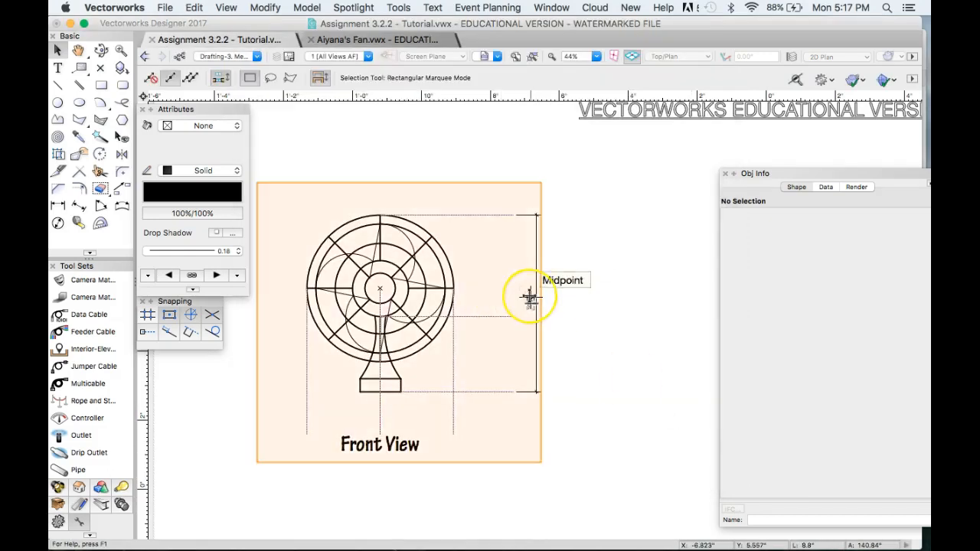
# Step: Open the Front View viewport's annotations for editing
pyautogui.scroll(10, 530, 297)
pyautogui.scroll(-8, 510, 316)
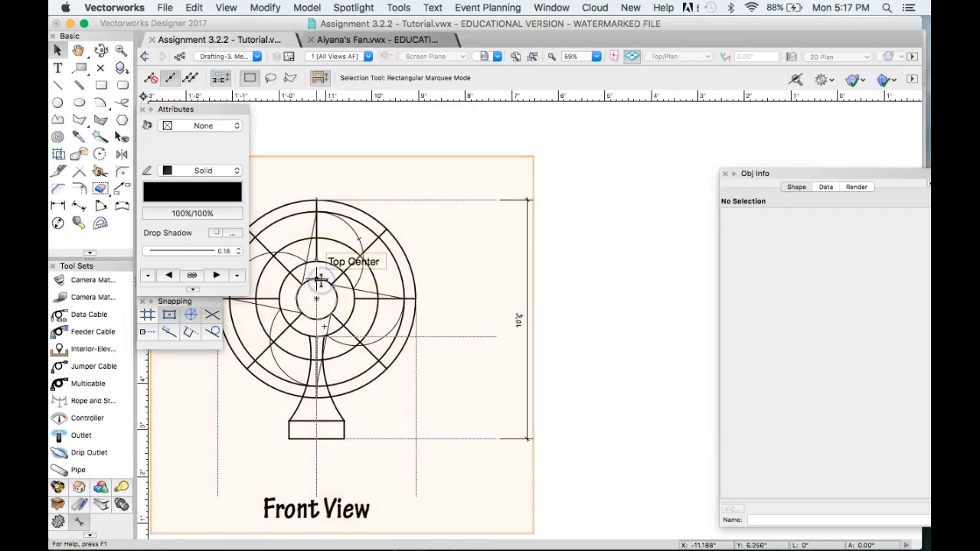
pyautogui.doubleClick(377, 280)
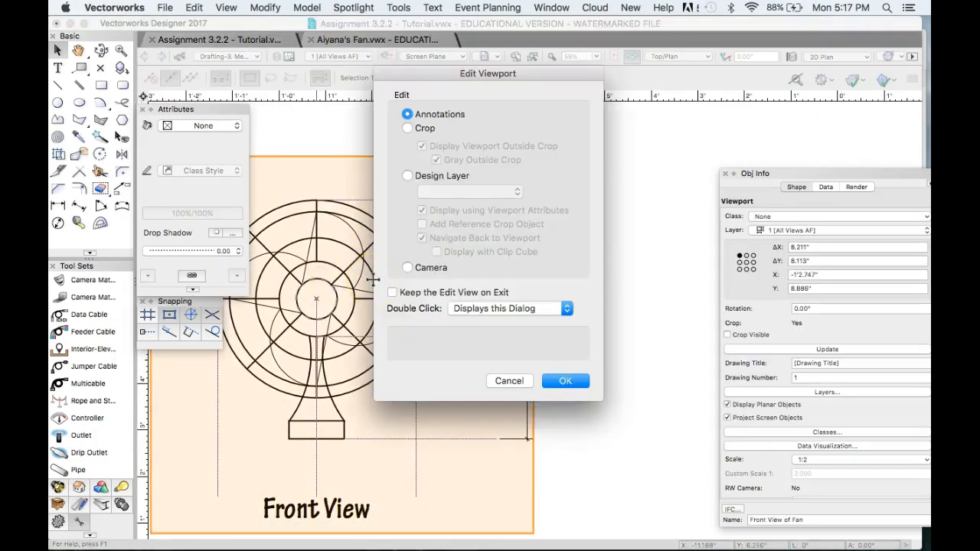
pyautogui.click(565, 381)
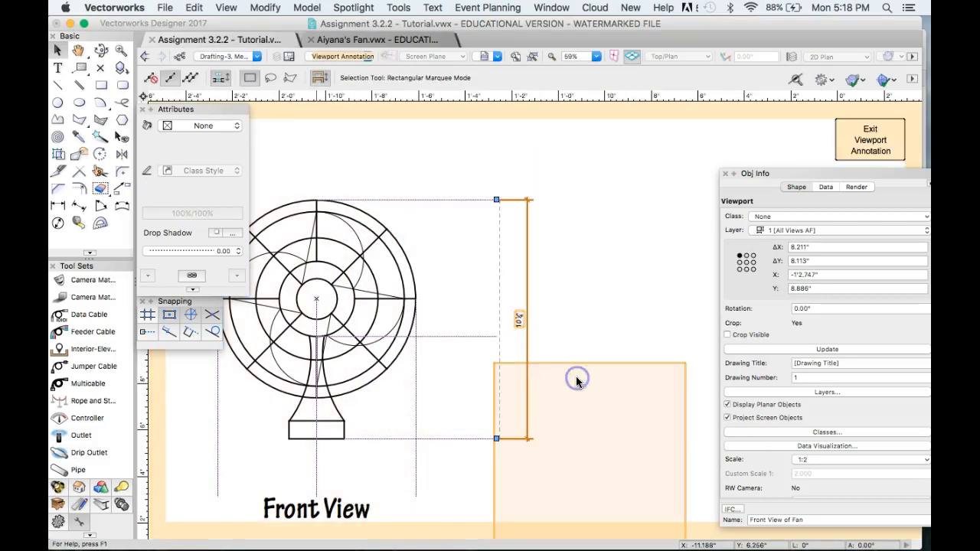
# Step: Assign the custom dimension standard to the fan's existing overall height dimension
pyautogui.click(520, 321)
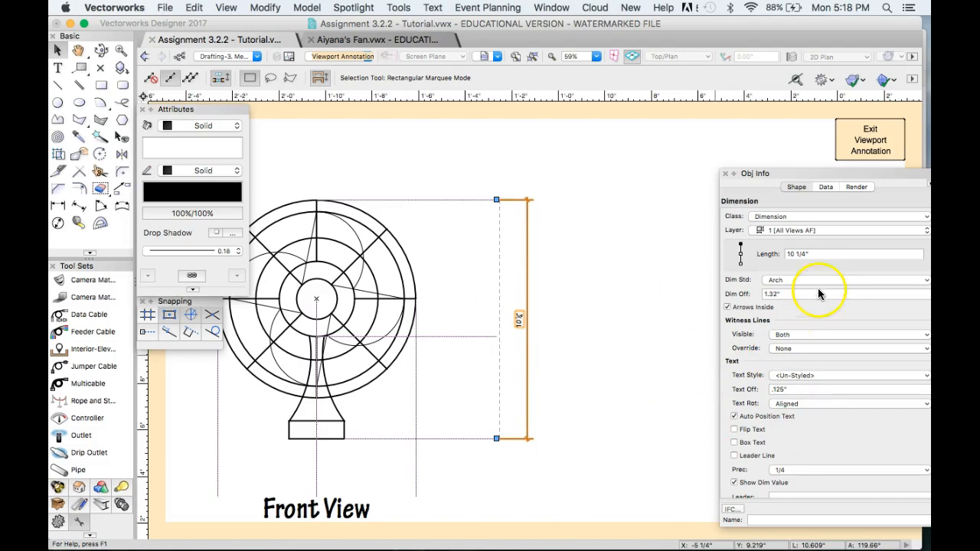
pyautogui.scroll(-2, 818, 289)
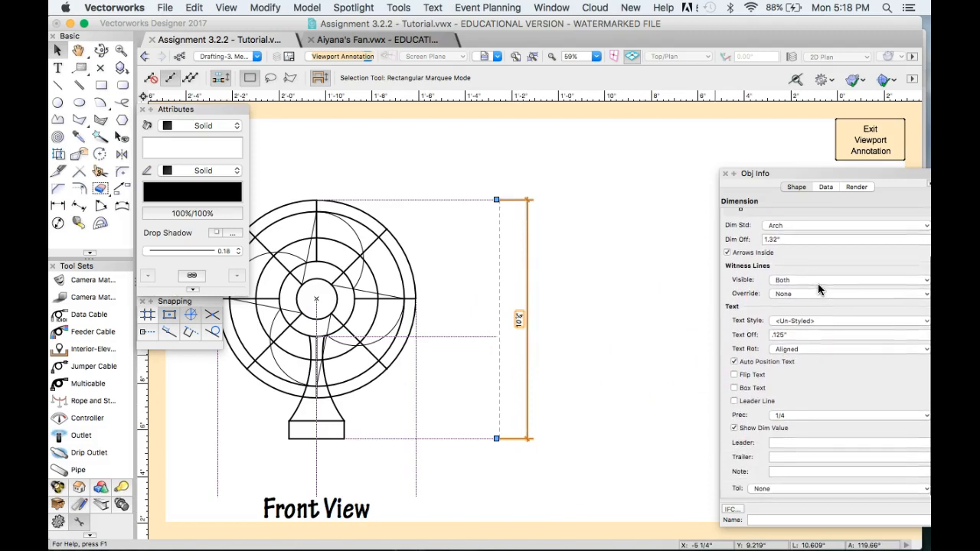
pyautogui.click(818, 284)
pyautogui.click(791, 367)
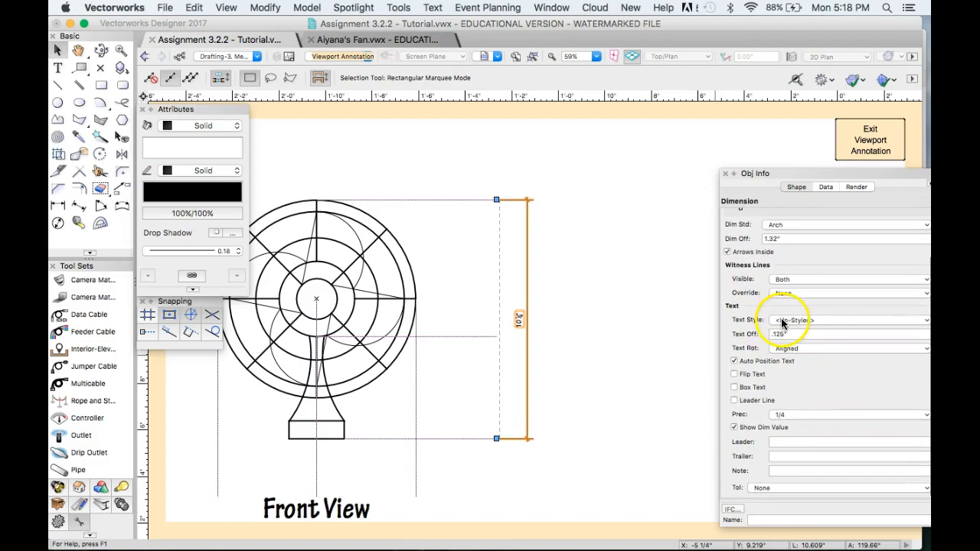
pyautogui.click(810, 323)
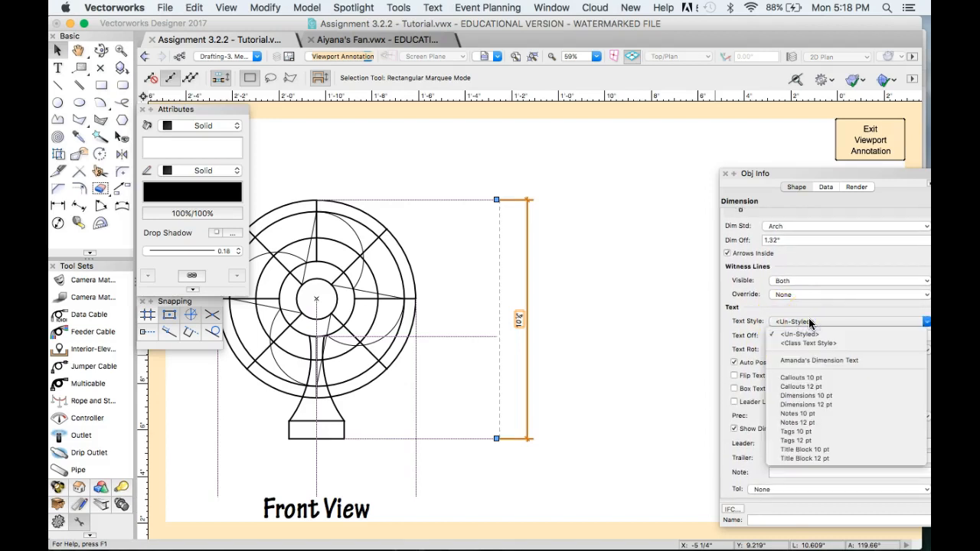
pyautogui.click(768, 305)
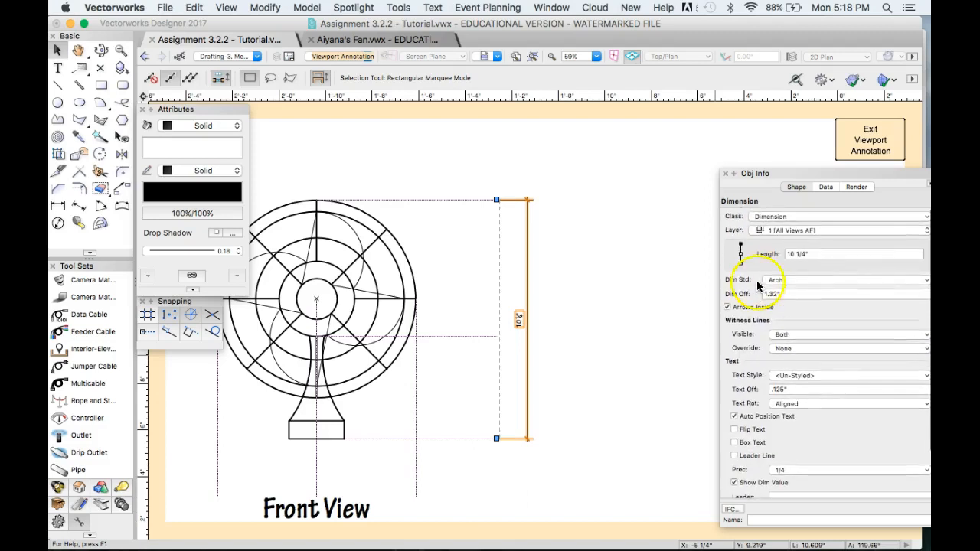
pyautogui.click(782, 282)
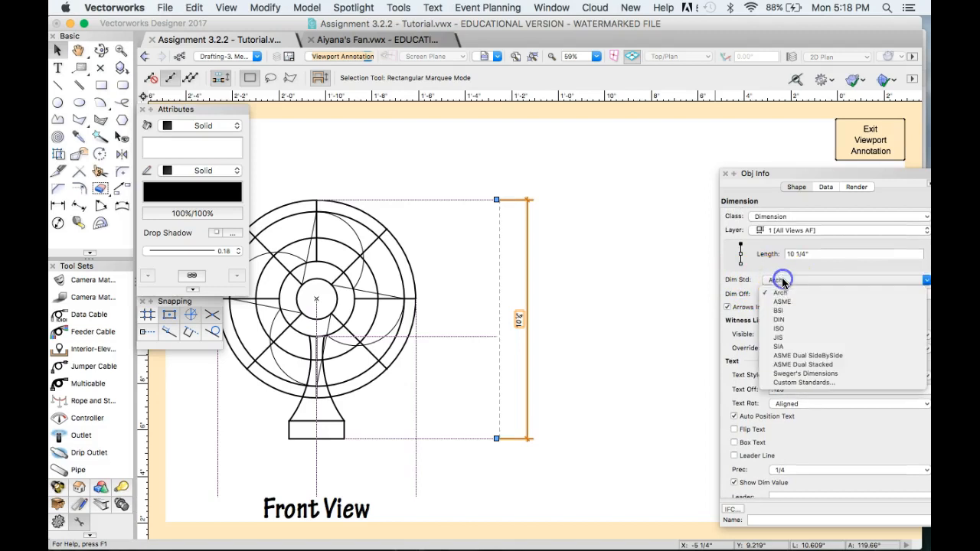
pyautogui.click(796, 373)
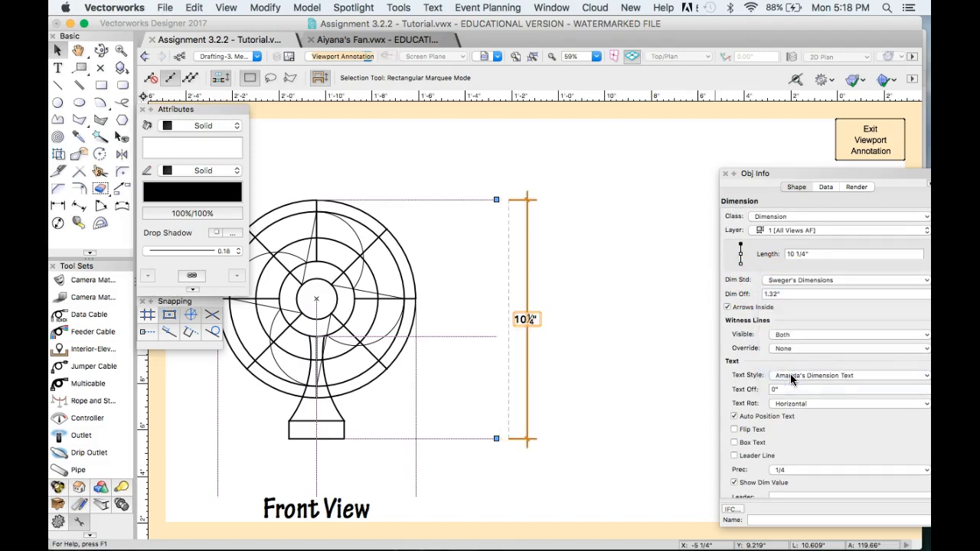
# Step: Examine the restyled height dimension's text, its witness line gaps and the line extensions at its ends
pyautogui.scroll(5, 536, 317)
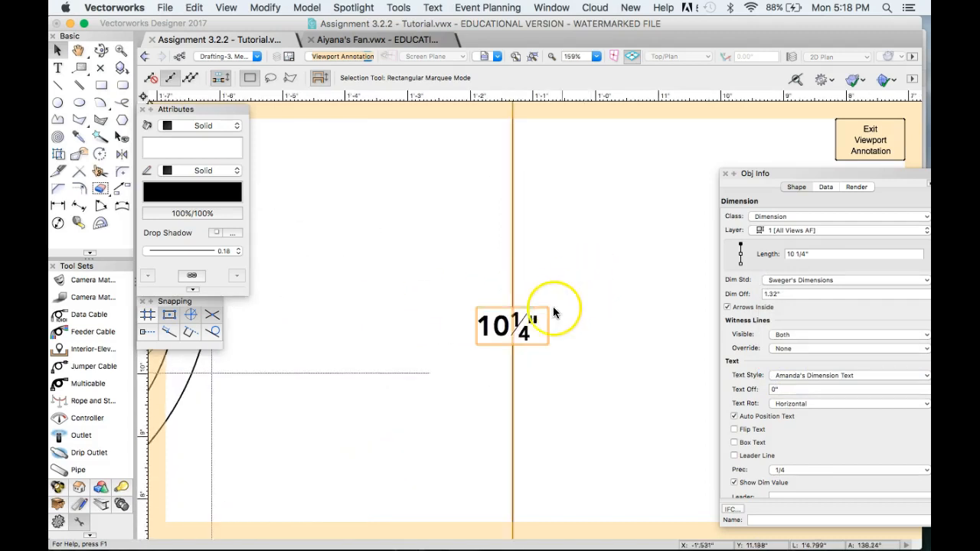
pyautogui.scroll(5, 548, 316)
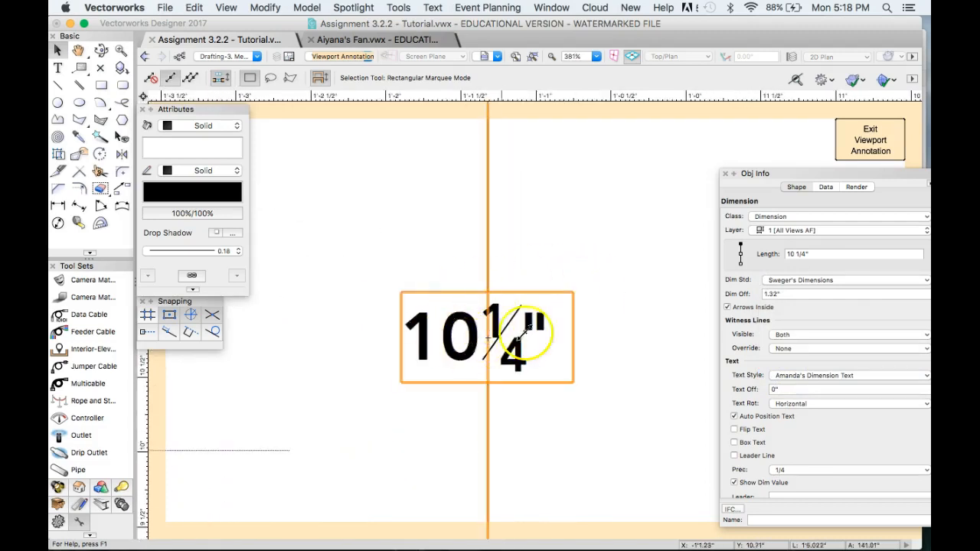
pyautogui.scroll(-5, 561, 291)
pyautogui.scroll(3, 564, 275)
pyautogui.scroll(-3, 468, 348)
pyautogui.scroll(-5, 490, 346)
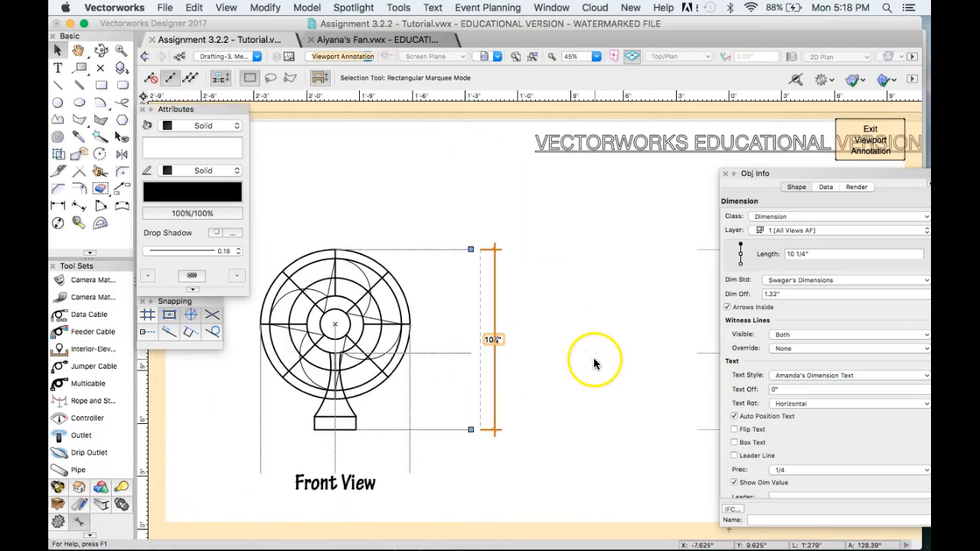
pyautogui.scroll(3, 506, 289)
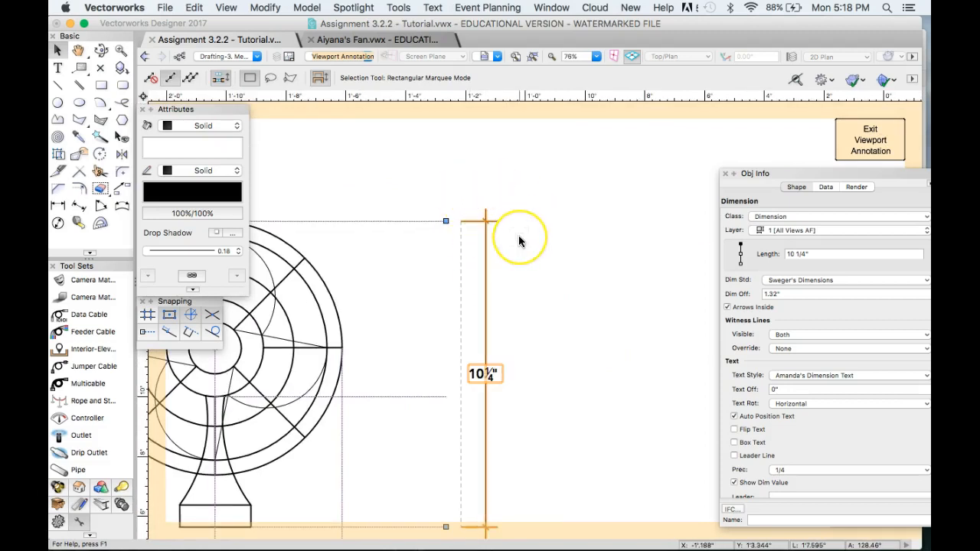
pyautogui.scroll(-2, 519, 242)
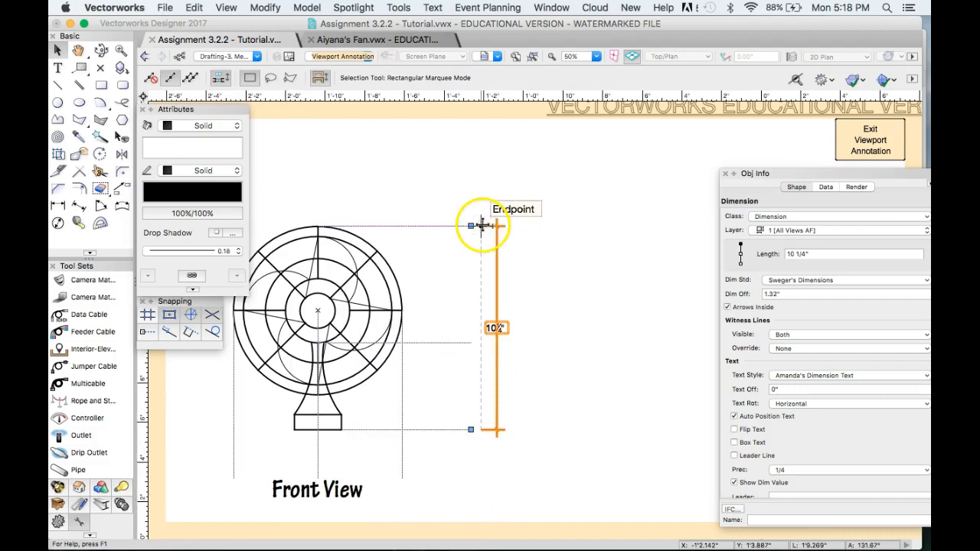
pyautogui.scroll(5, 480, 222)
pyautogui.scroll(-5, 444, 230)
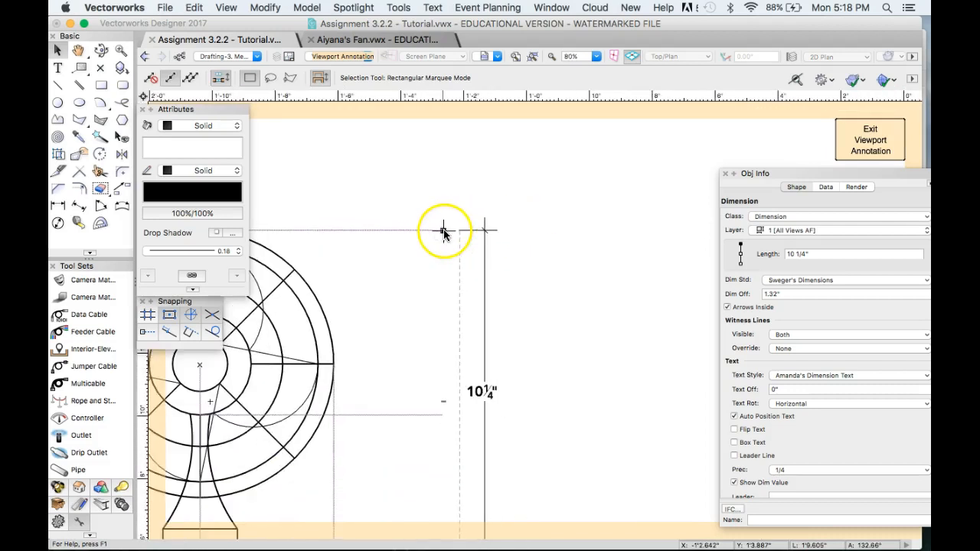
# Step: Delete the existing overall height dimension and activate the Constrained Linear Dimension tool
pyautogui.click(367, 134)
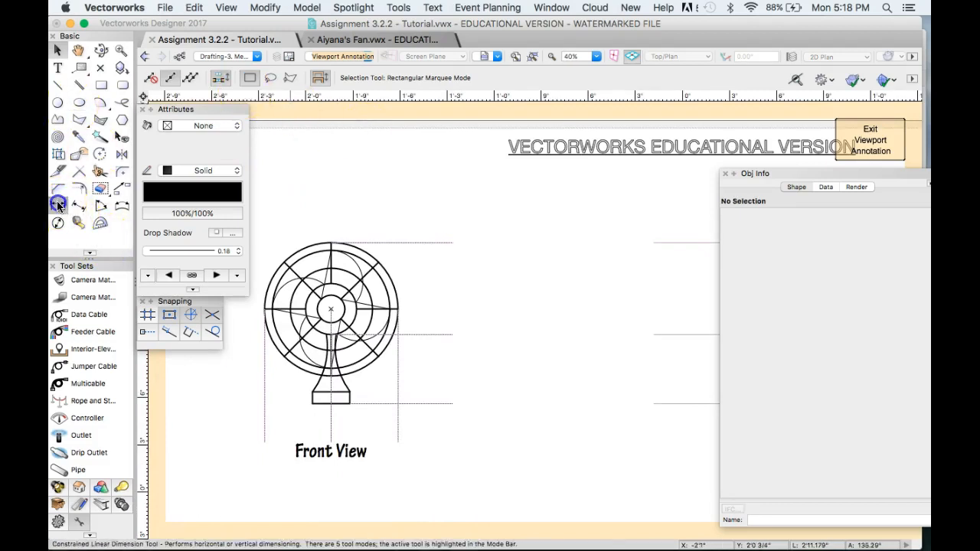
pyautogui.click(60, 206)
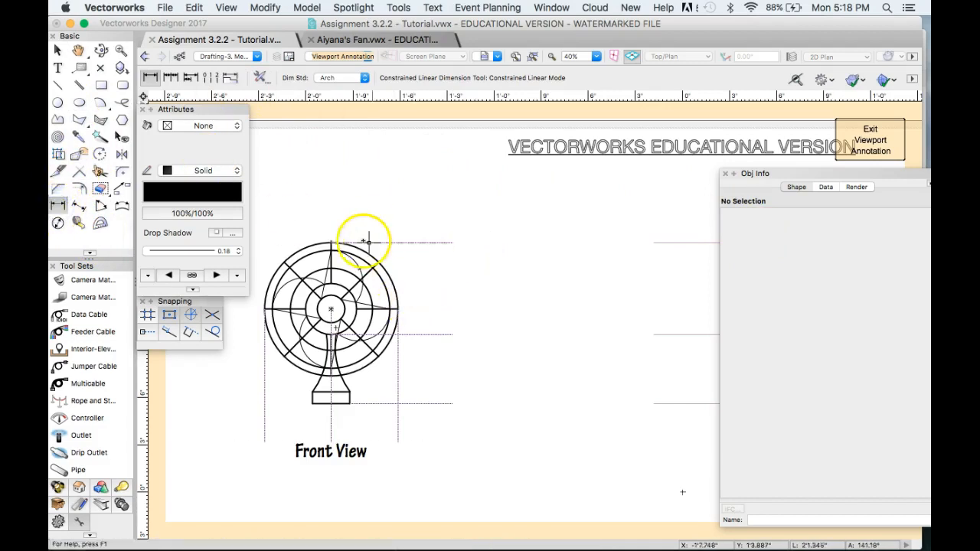
# Step: Try dimensioning the fan's overall height directly from its top and base with the Arch standard, and delete that dimension
pyautogui.click(330, 243)
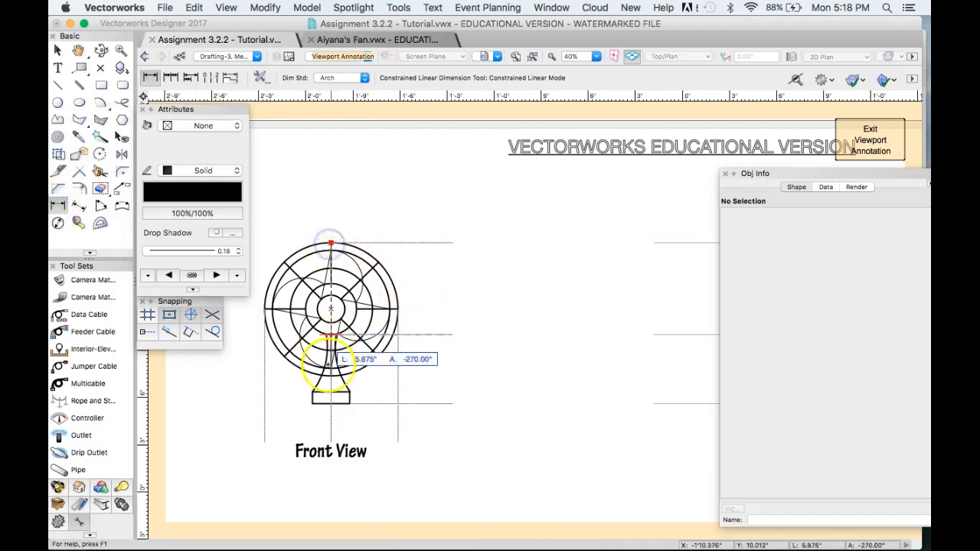
pyautogui.click(328, 403)
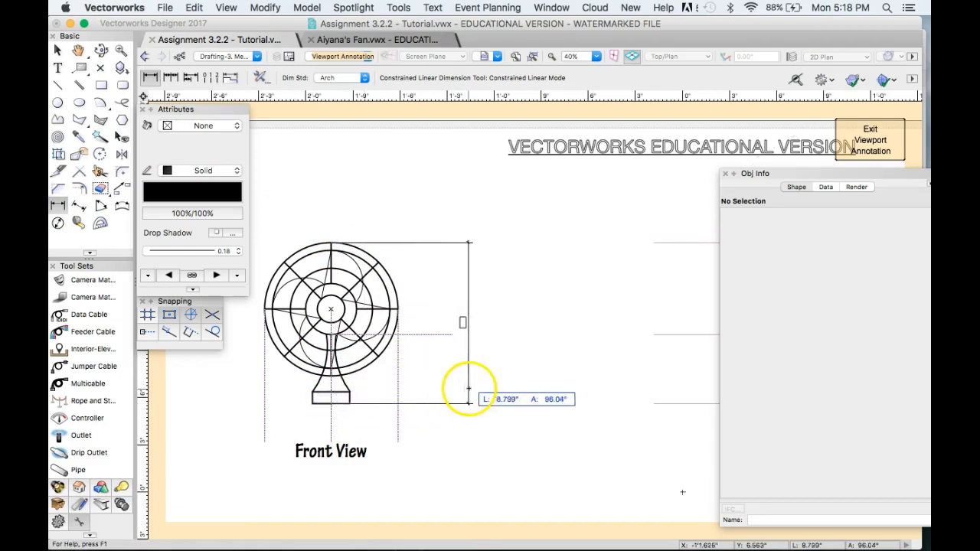
pyautogui.click(461, 388)
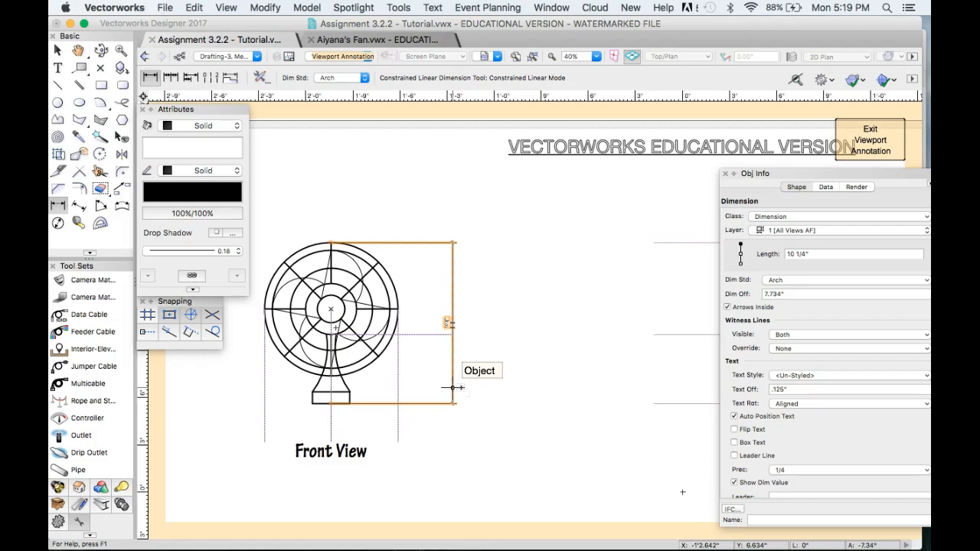
pyautogui.press('Delete')
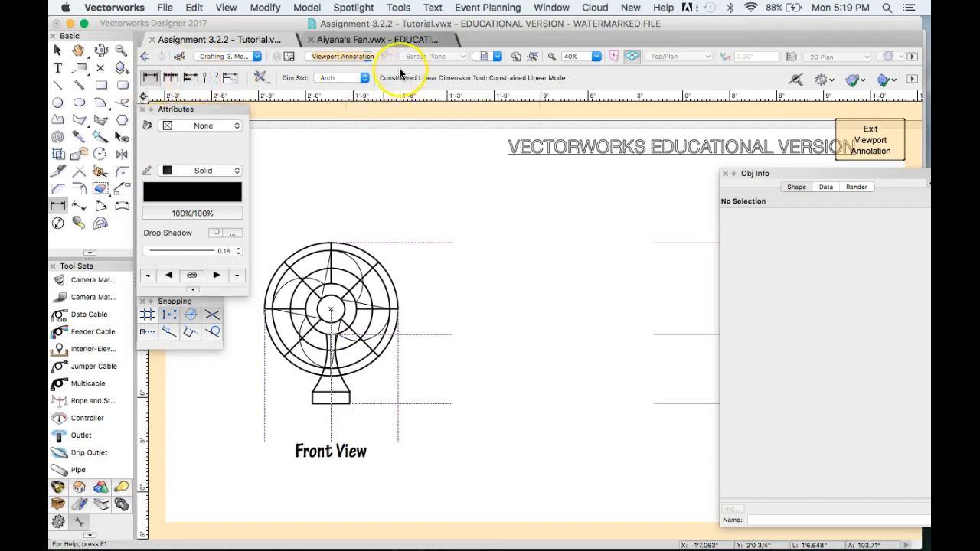
# Step: Dimension the fan's overall height from the outer ring's top to the base's underside with the custom standard, offset about 6.24 inches to the right
pyautogui.click(322, 78)
pyautogui.click(352, 161)
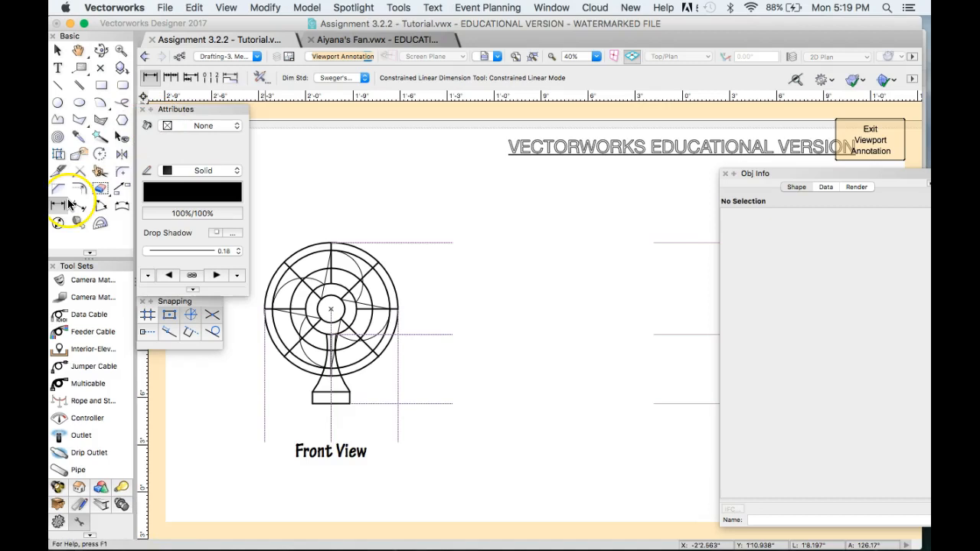
pyautogui.click(335, 237)
pyautogui.click(331, 404)
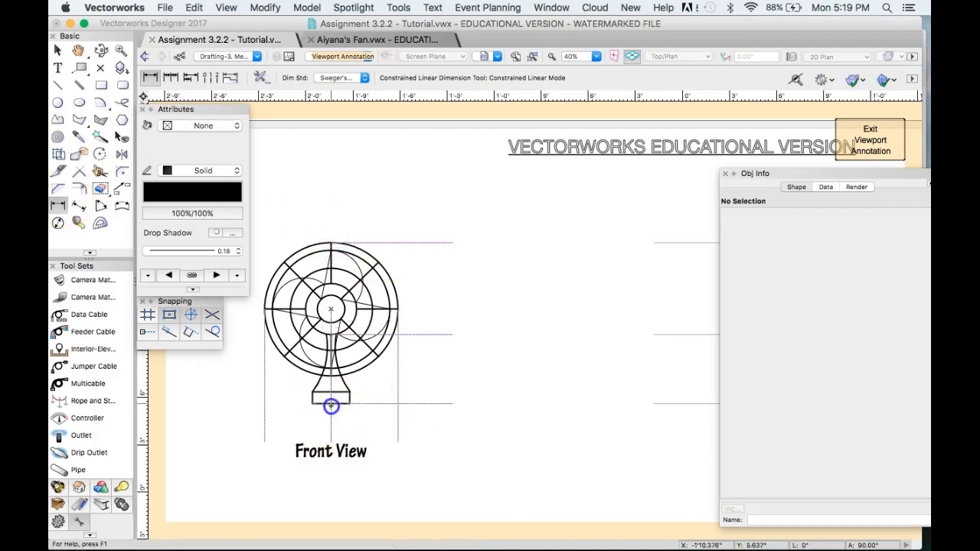
pyautogui.click(429, 403)
# Step: Dimension the vertical distance between the outer ends of the upper-right and lower-right spokes, offset about 2 inches to the right
pyautogui.scroll(2, 311, 232)
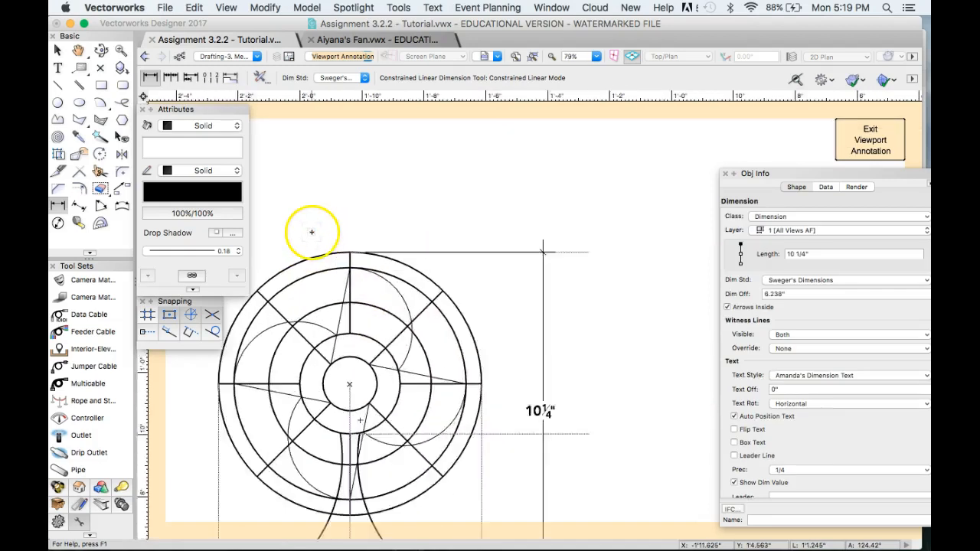
pyautogui.scroll(1, 312, 232)
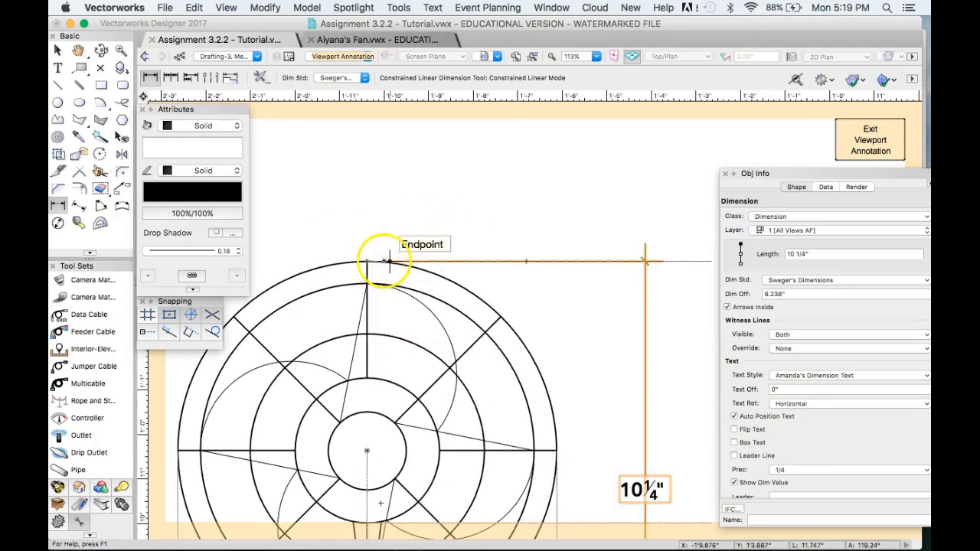
pyautogui.scroll(-3, 490, 234)
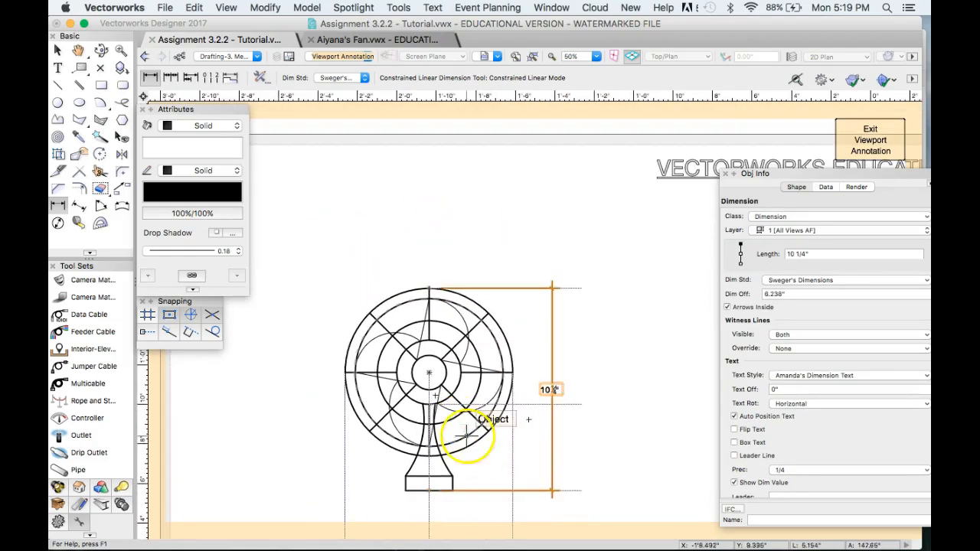
pyautogui.scroll(3, 565, 345)
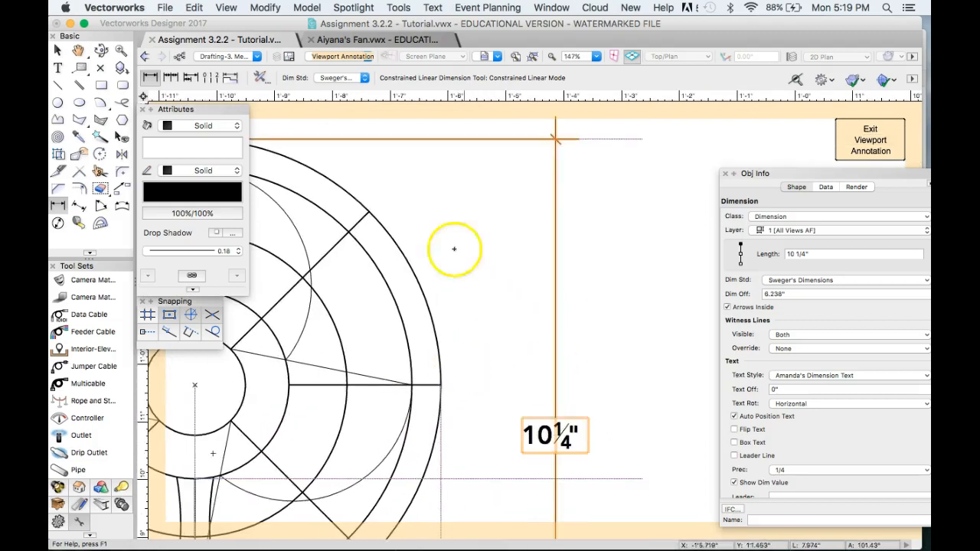
pyautogui.click(370, 209)
pyautogui.scroll(-2, 491, 157)
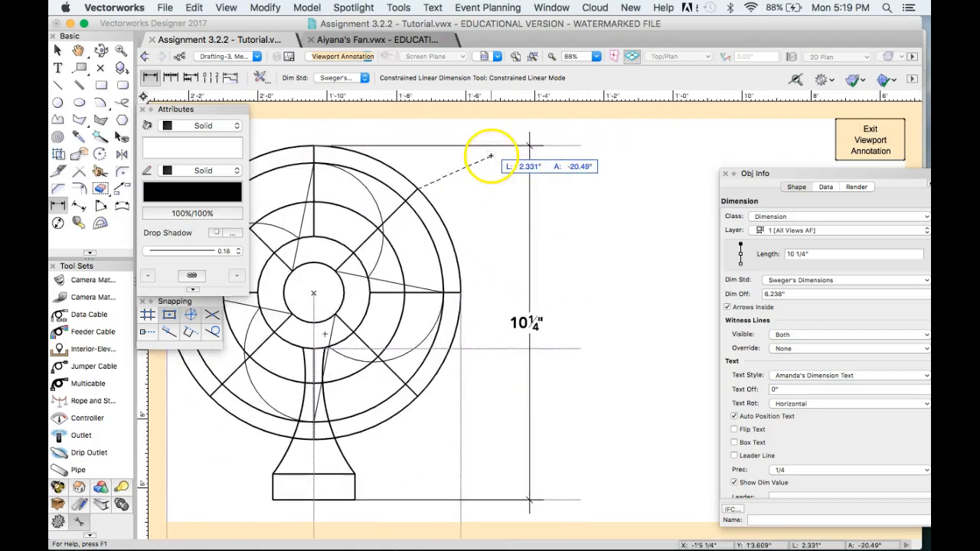
pyautogui.click(419, 396)
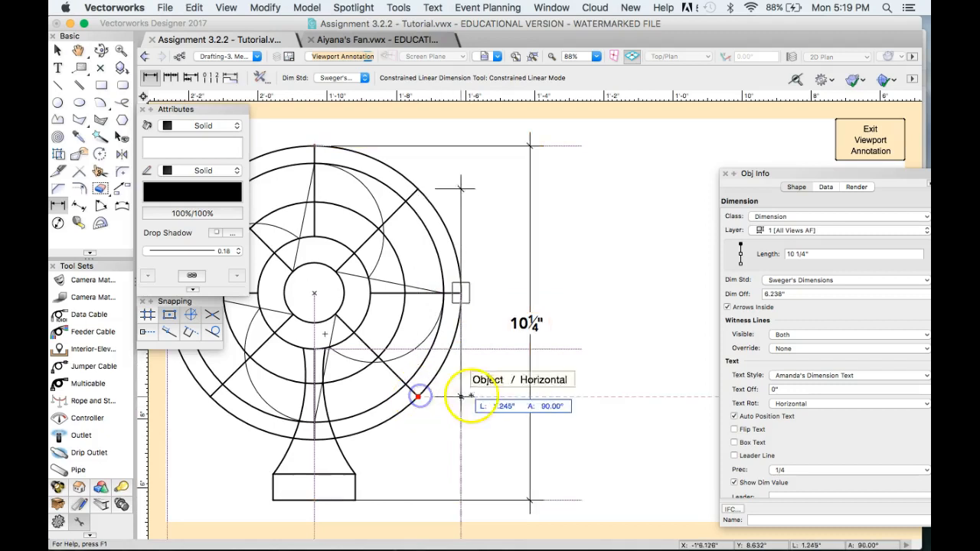
pyautogui.click(488, 397)
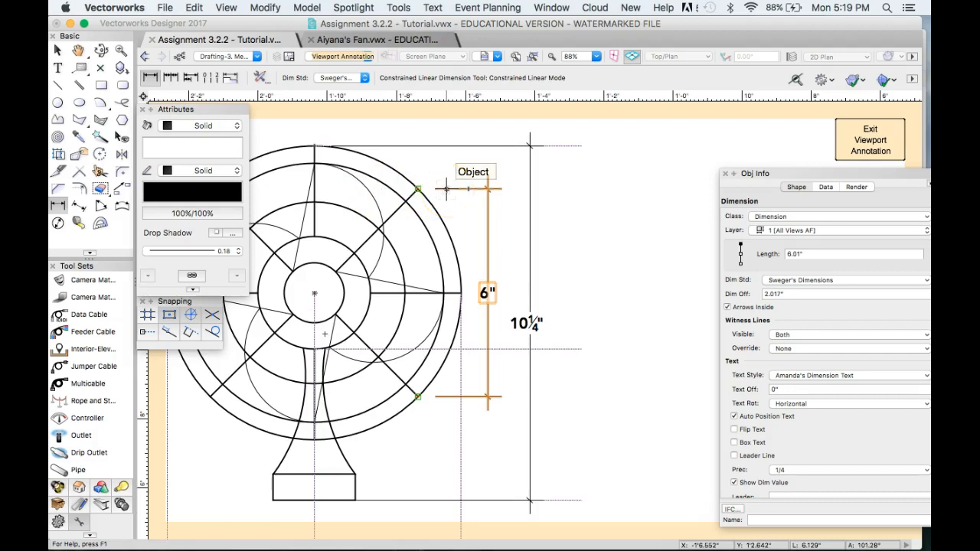
pyautogui.scroll(-1, 431, 293)
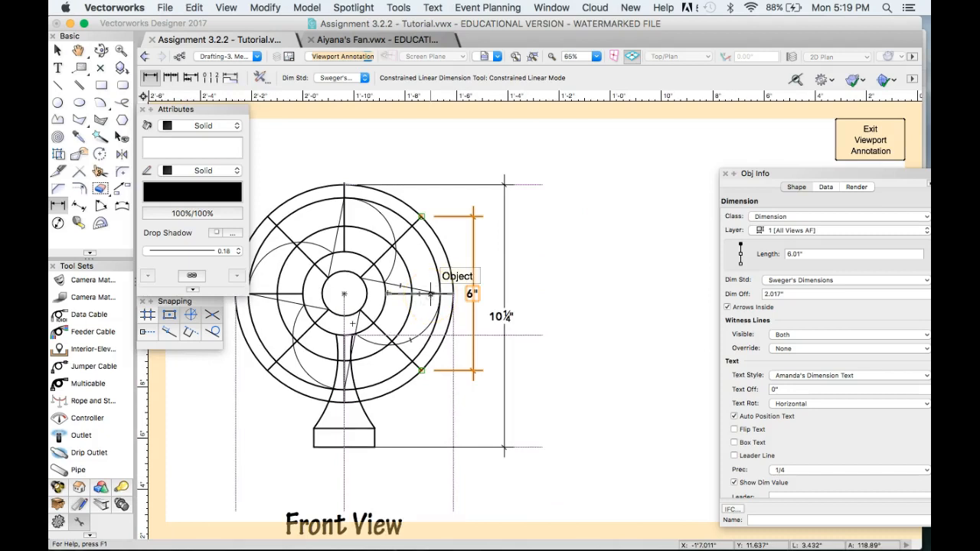